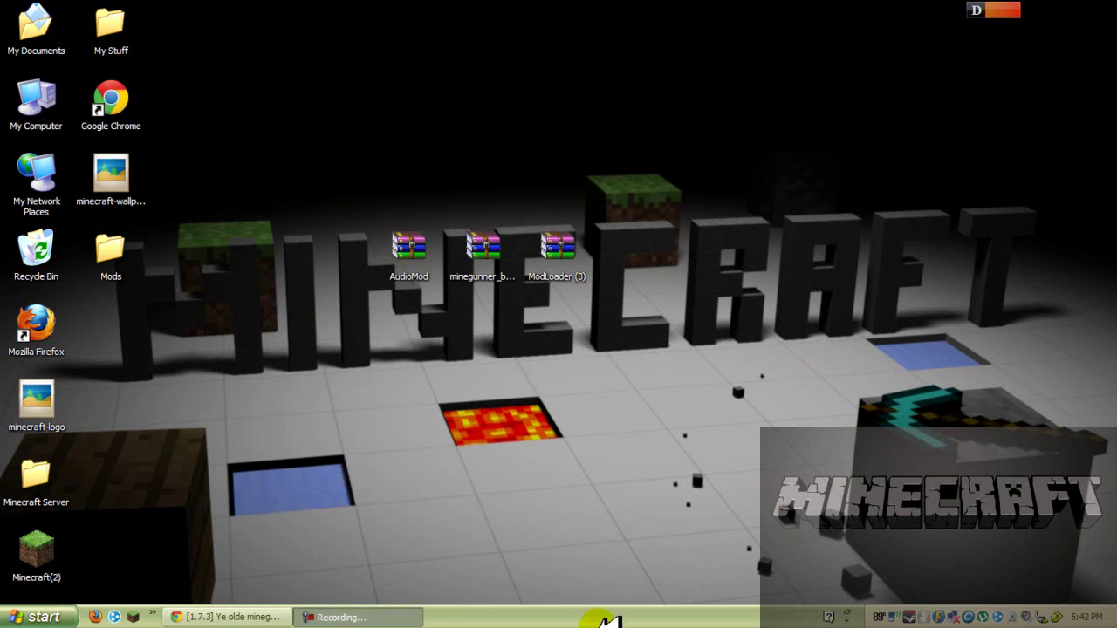
Step: Review the download link and crafting recipes on the Ye olde minegunner forum page, and return to the desktop
click(232, 617)
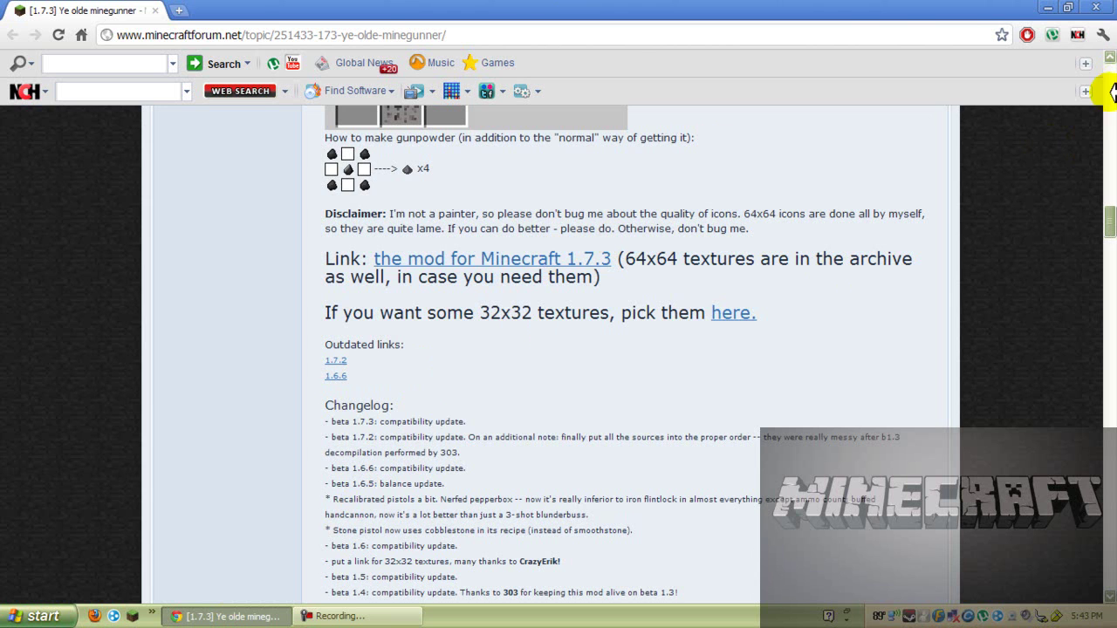
mouse_move(1110, 222)
mouse_down()
mouse_move(1110, 166)
mouse_move(1110, 210)
mouse_up()
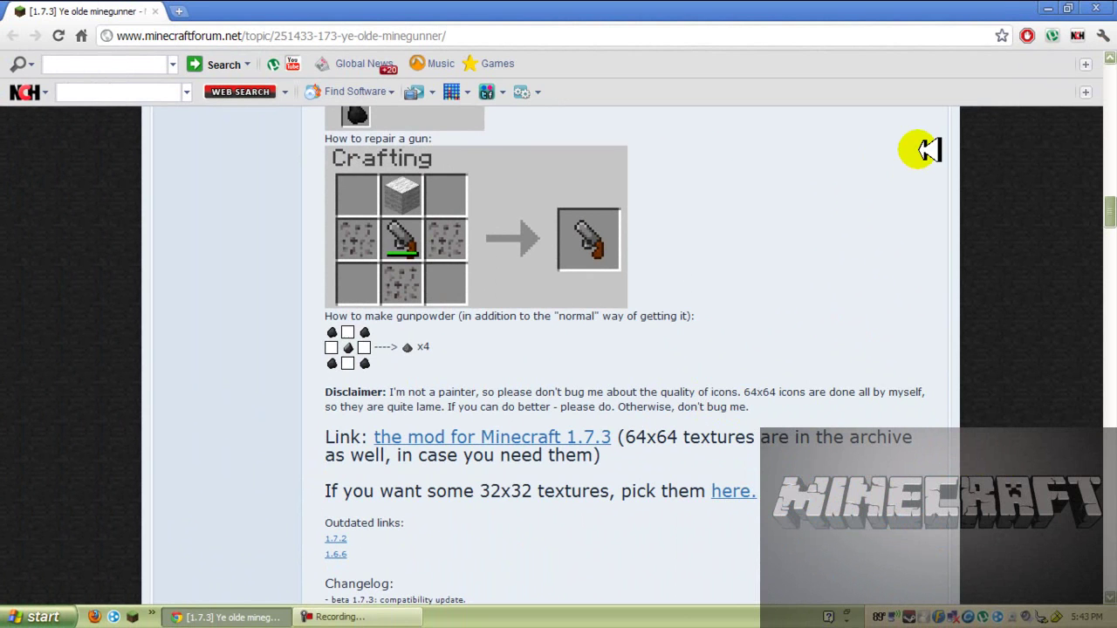
click(1050, 8)
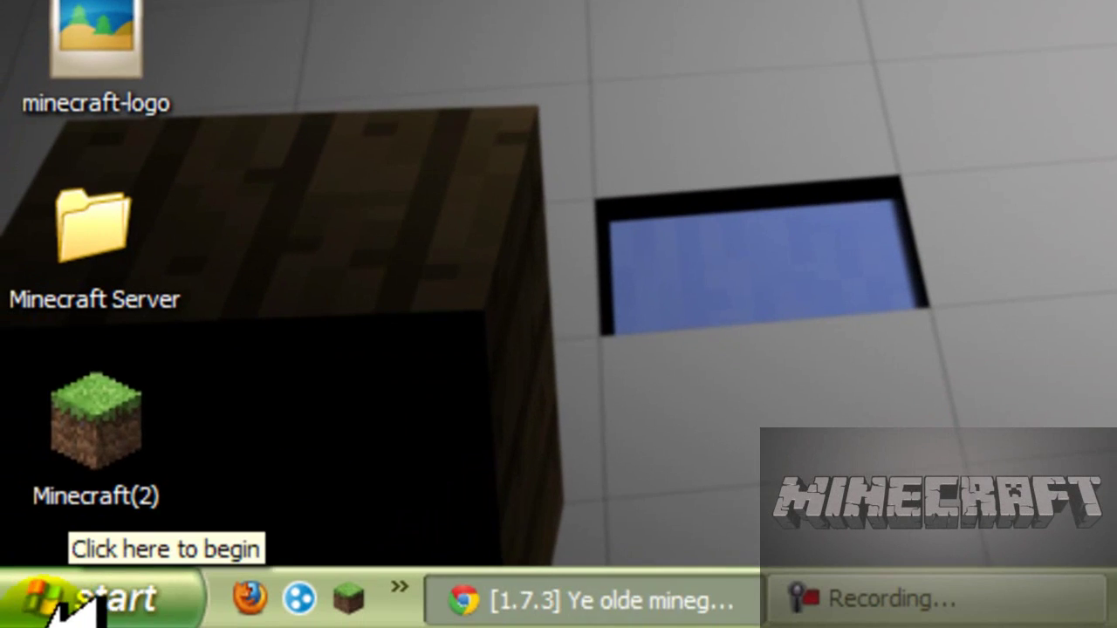
Step: Run %APPDATA% to open the Application Data folder and go to the .minecraft\bin folder
click(53, 610)
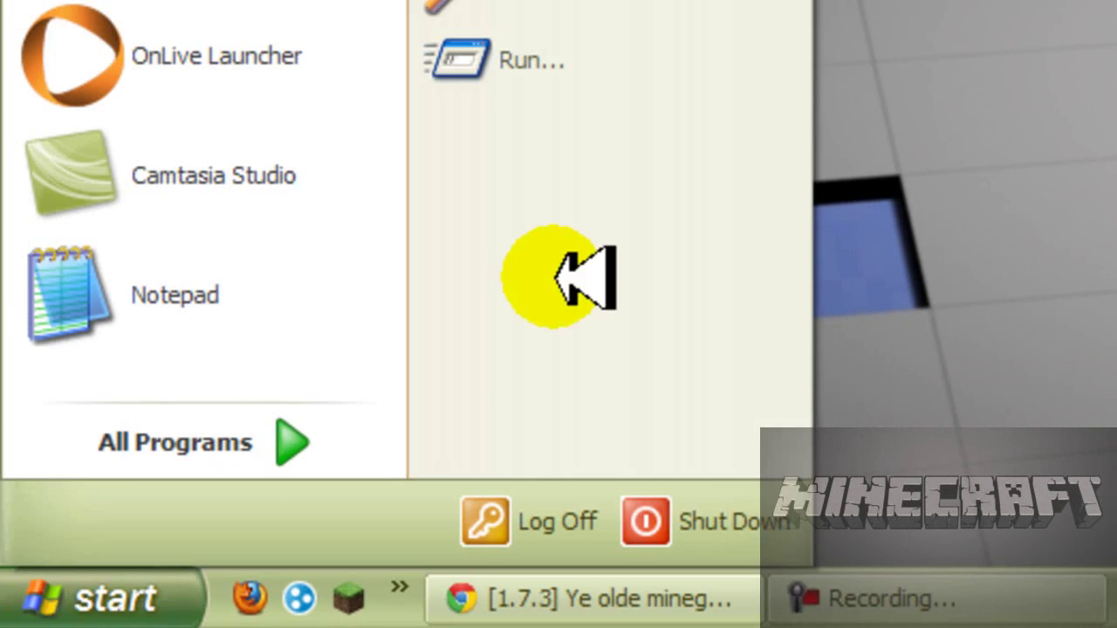
click(541, 78)
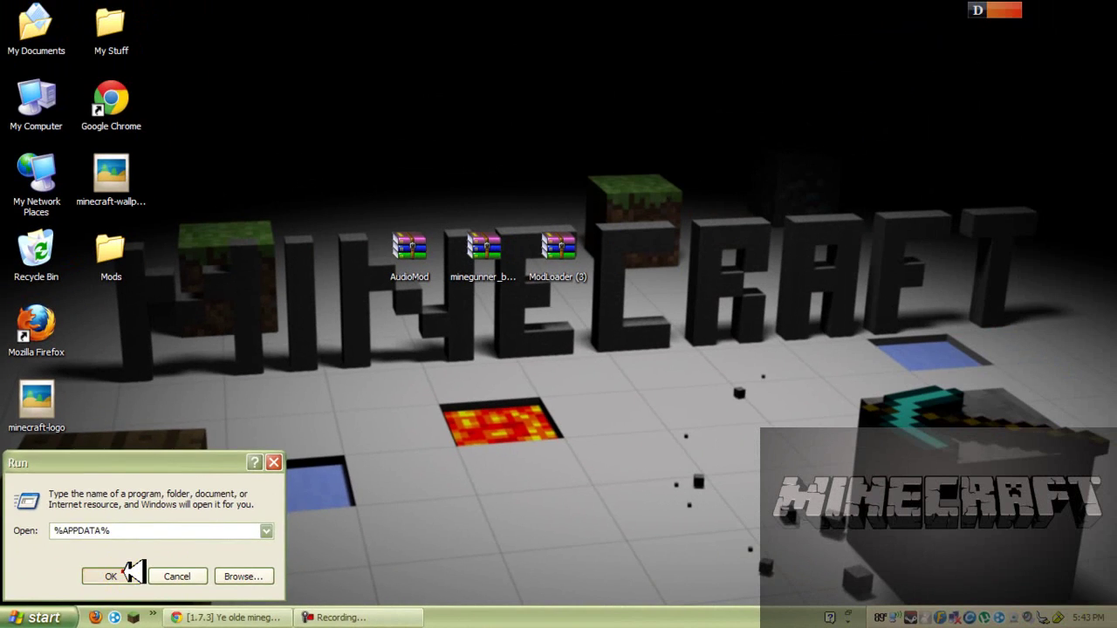
click(291, 491)
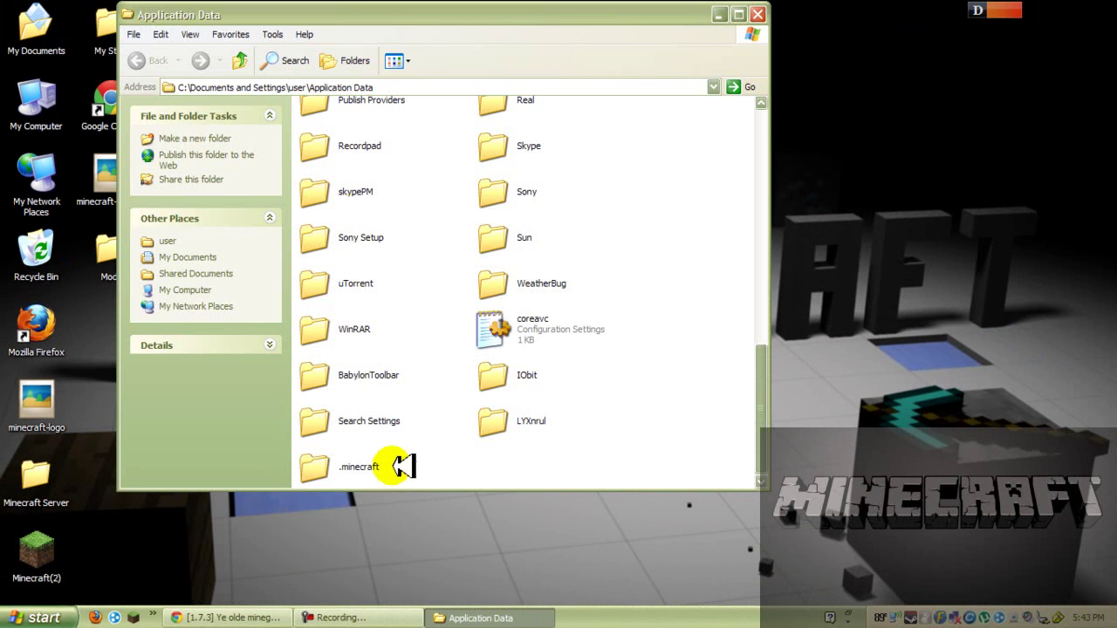
click(330, 466)
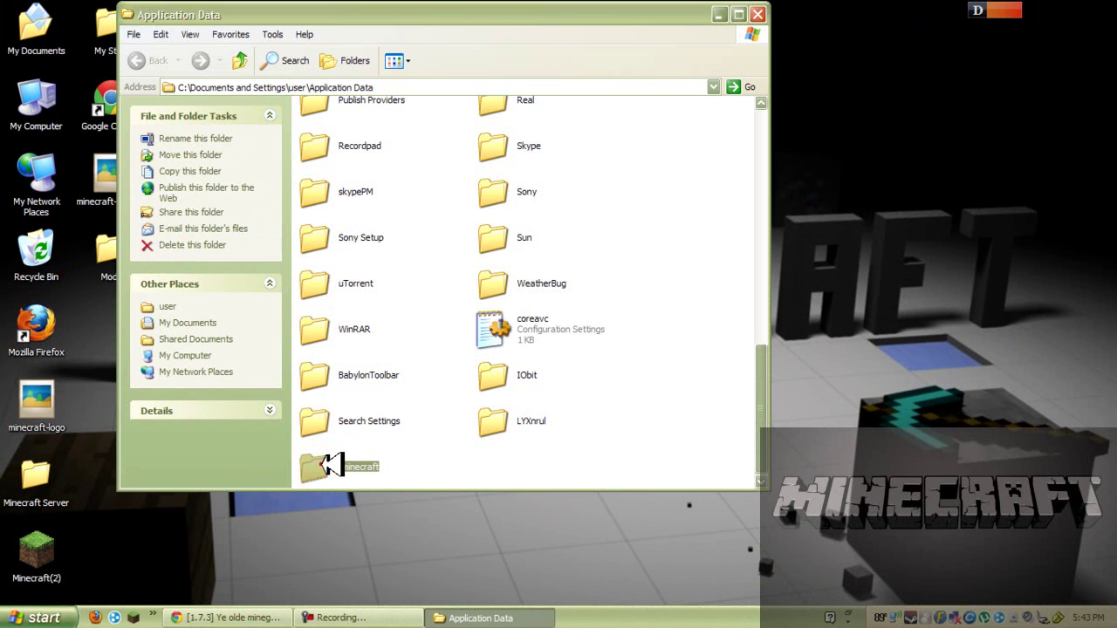
double_click(331, 465)
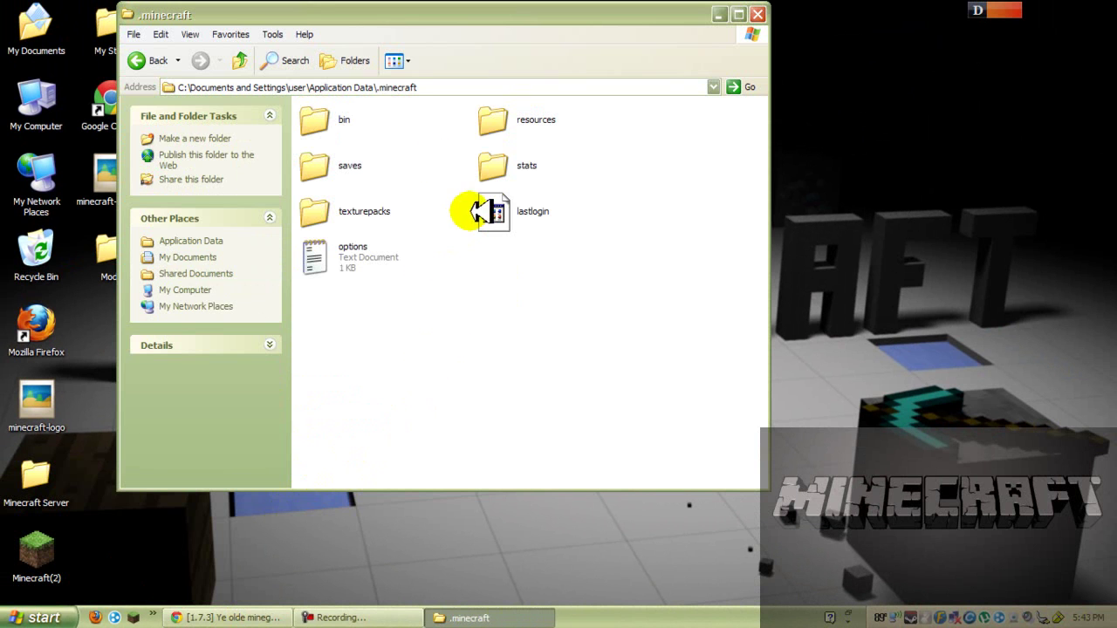
double_click(316, 123)
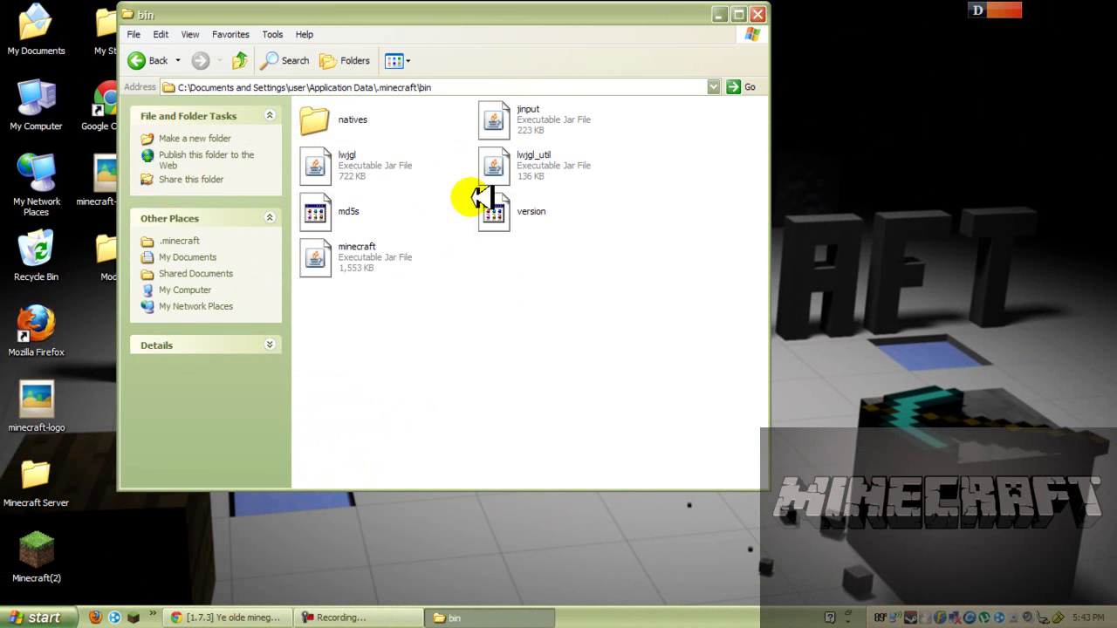
Step: Open the minecraft jar file with WinRAR, put the bin folder window away and move the archive window clear of the mod files
right_click(307, 264)
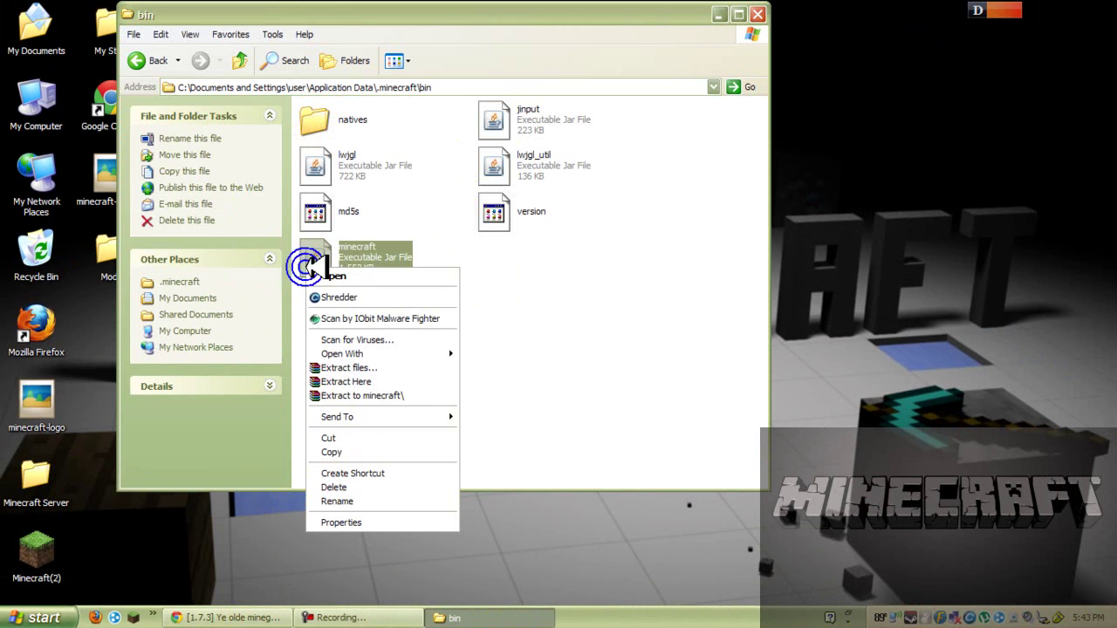
mouse_move(427, 354)
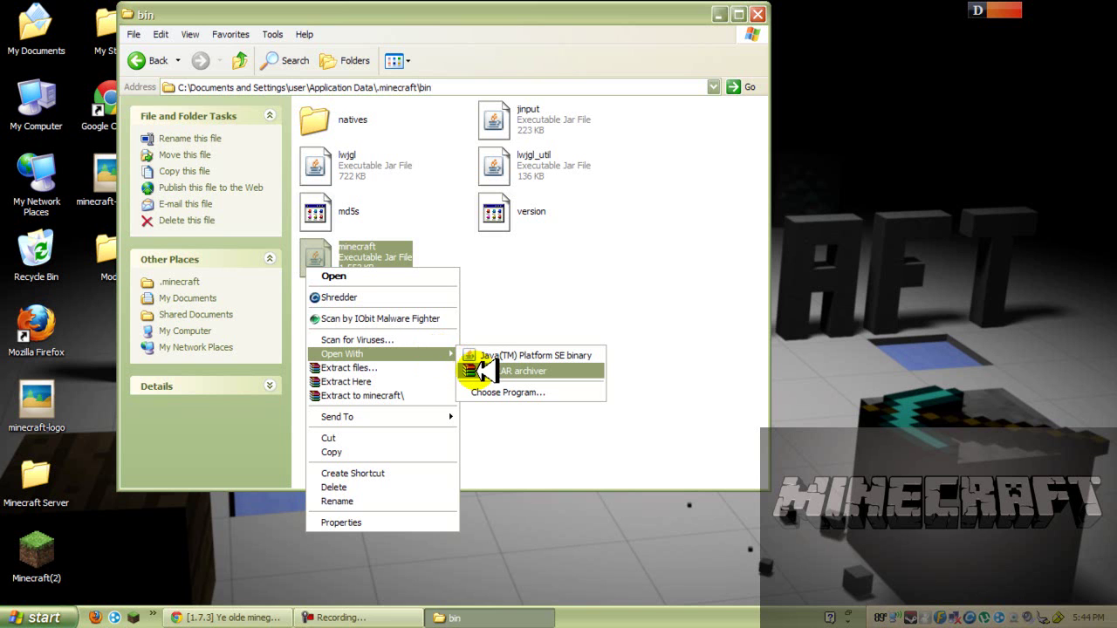
click(482, 371)
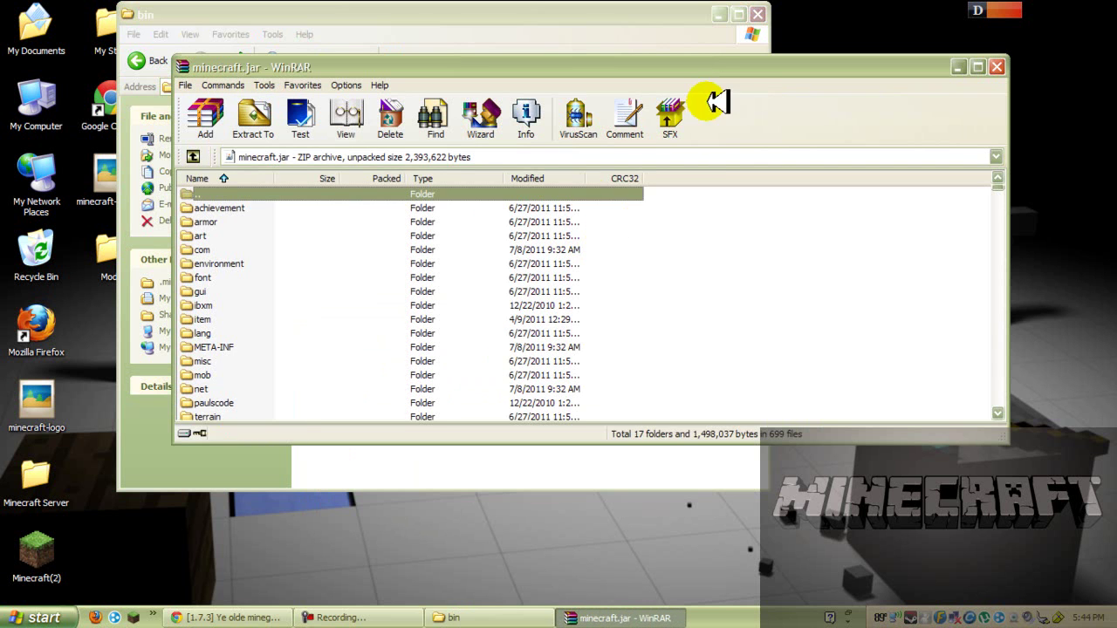
click(756, 14)
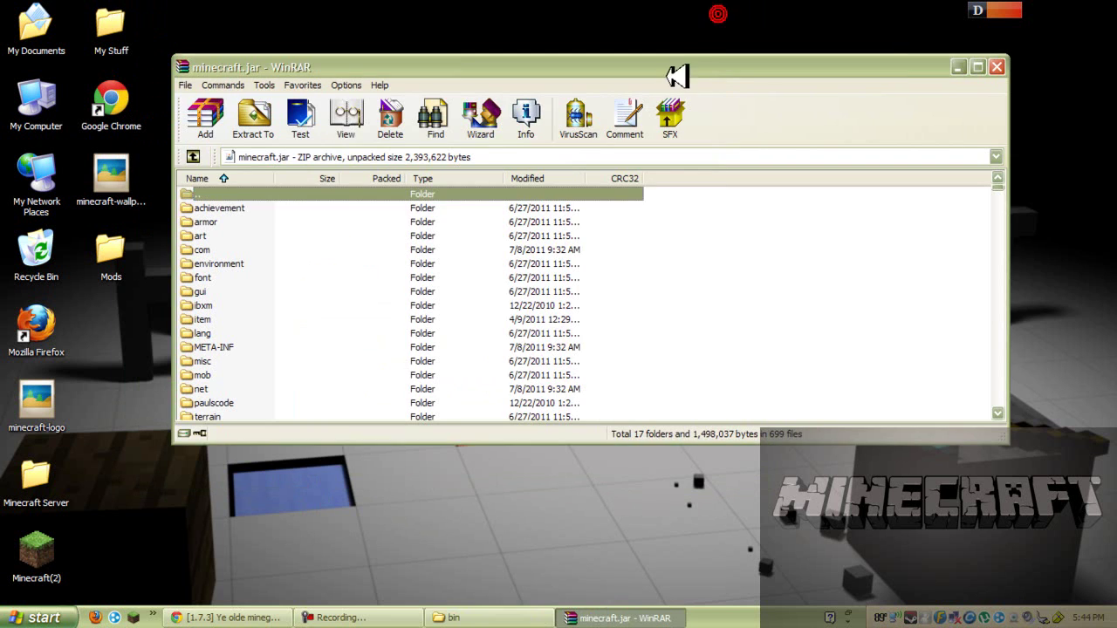
drag(670, 66, 1103, 7)
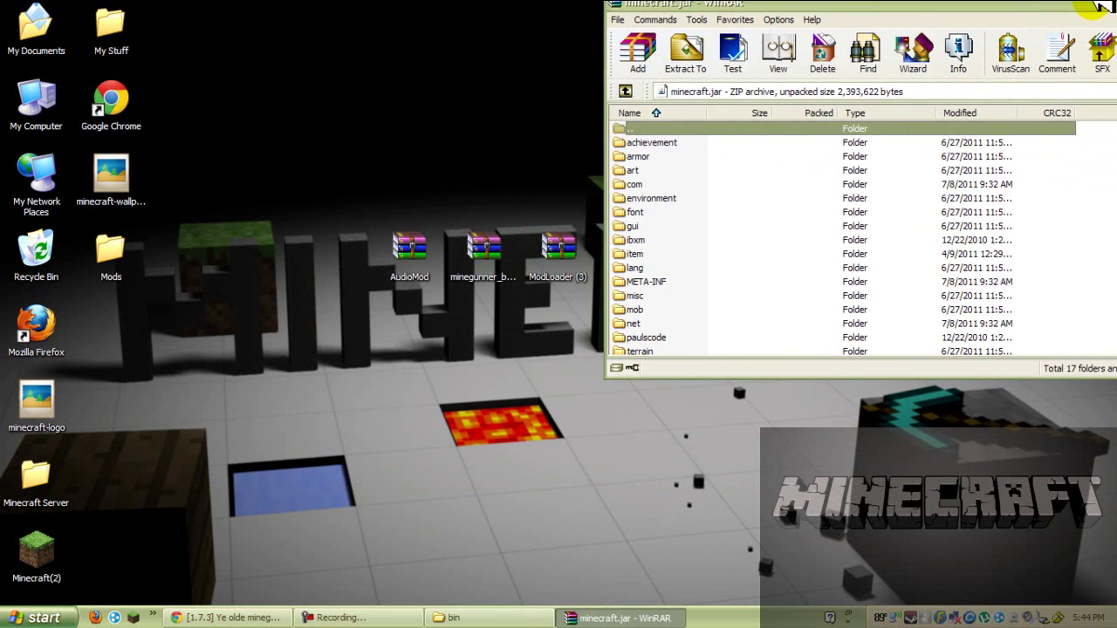
Step: Delete the META-INF folder from minecraft.jar
right_click(661, 280)
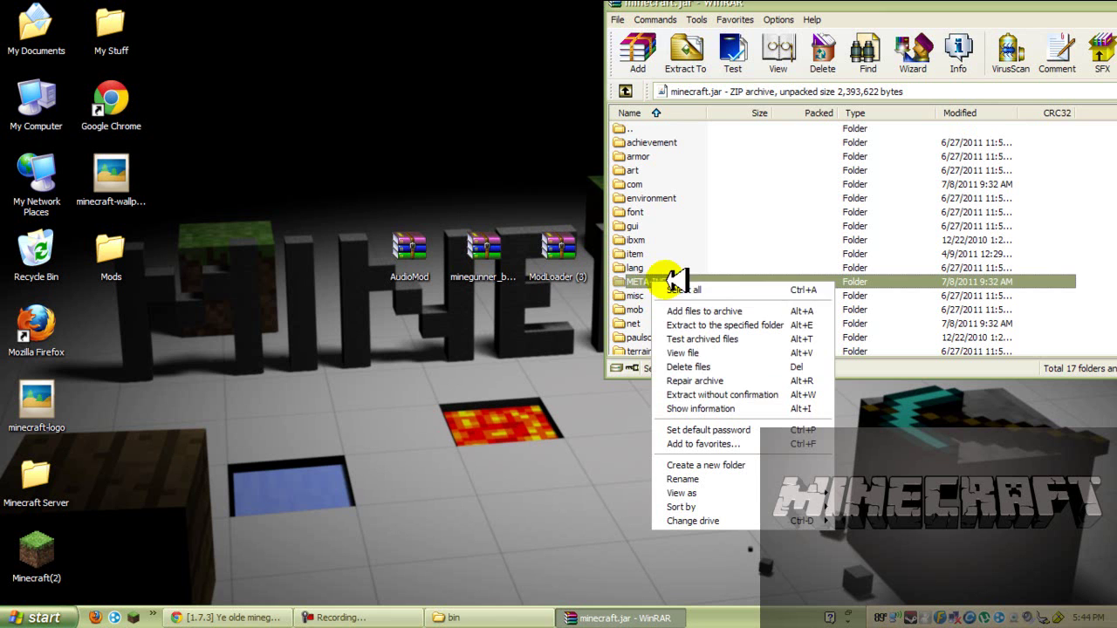
click(724, 366)
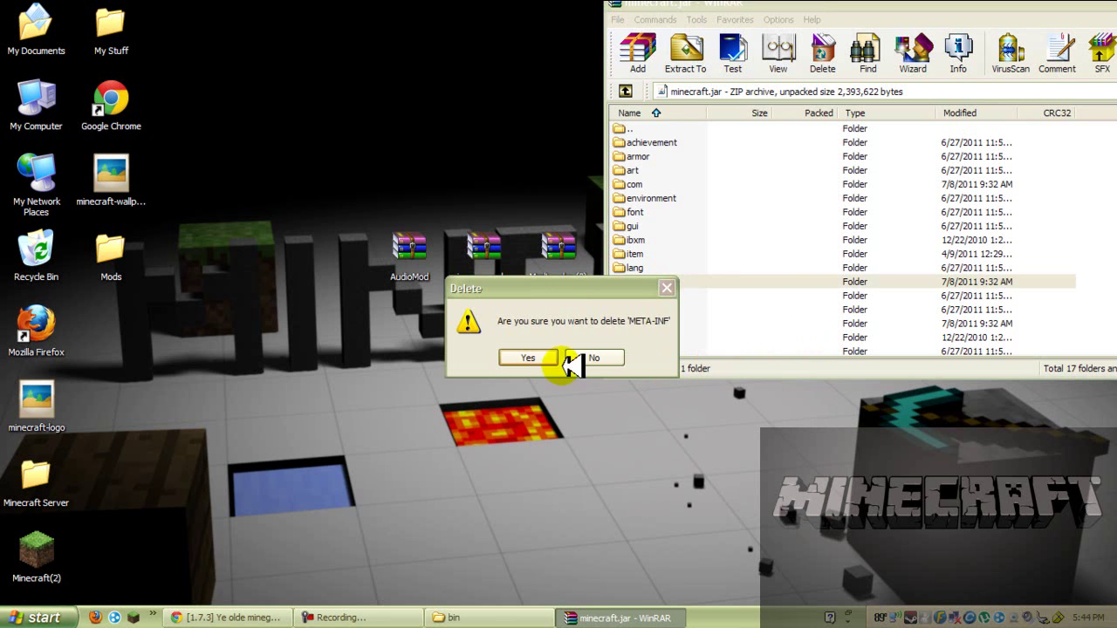
click(528, 357)
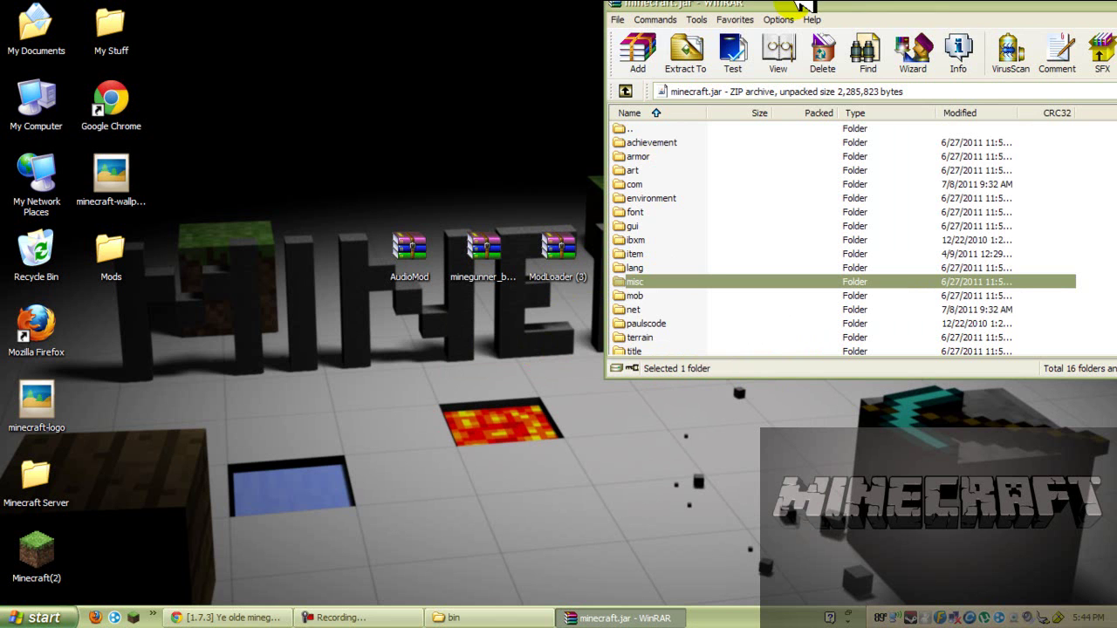
Step: Add all class files from the ModLoader (3) archive to minecraft.jar and close the ModLoader archive
click(560, 256)
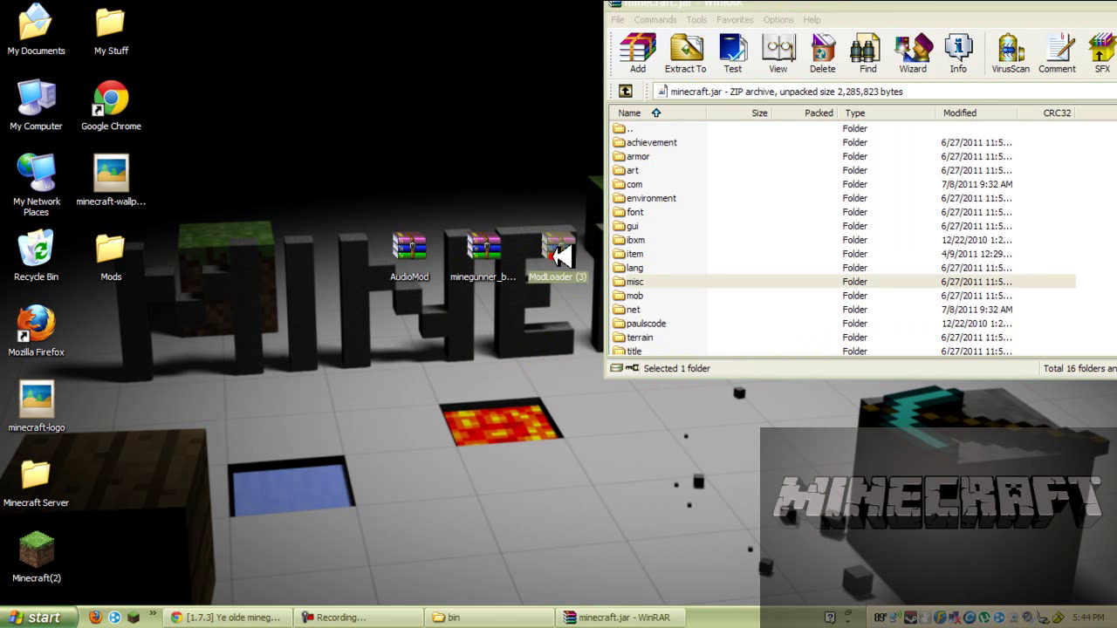
double_click(560, 256)
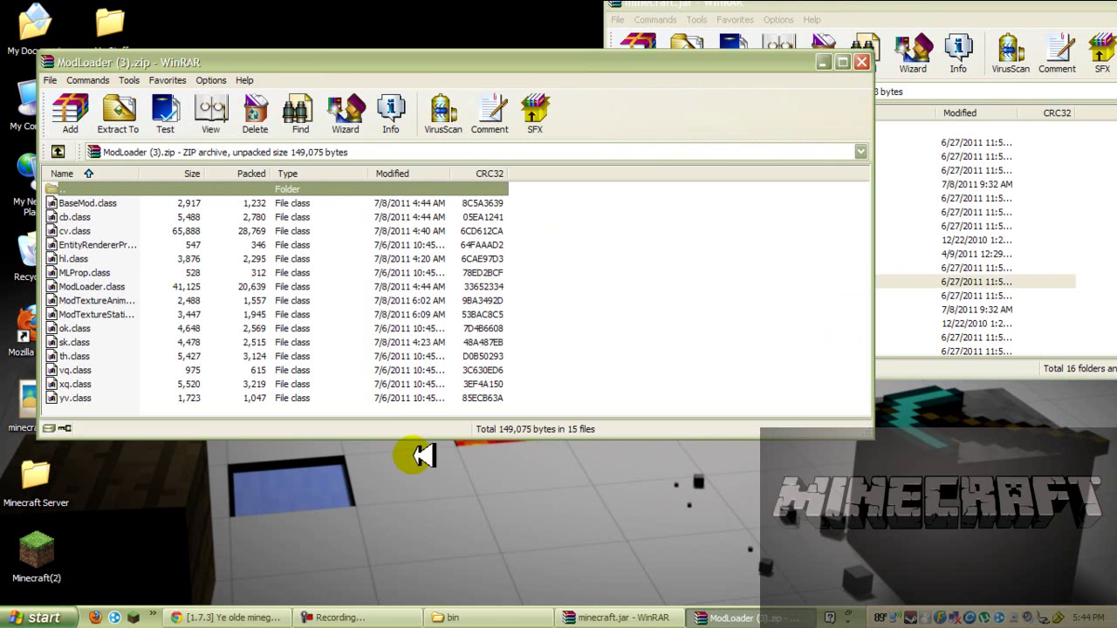
drag(408, 414, 922, 207)
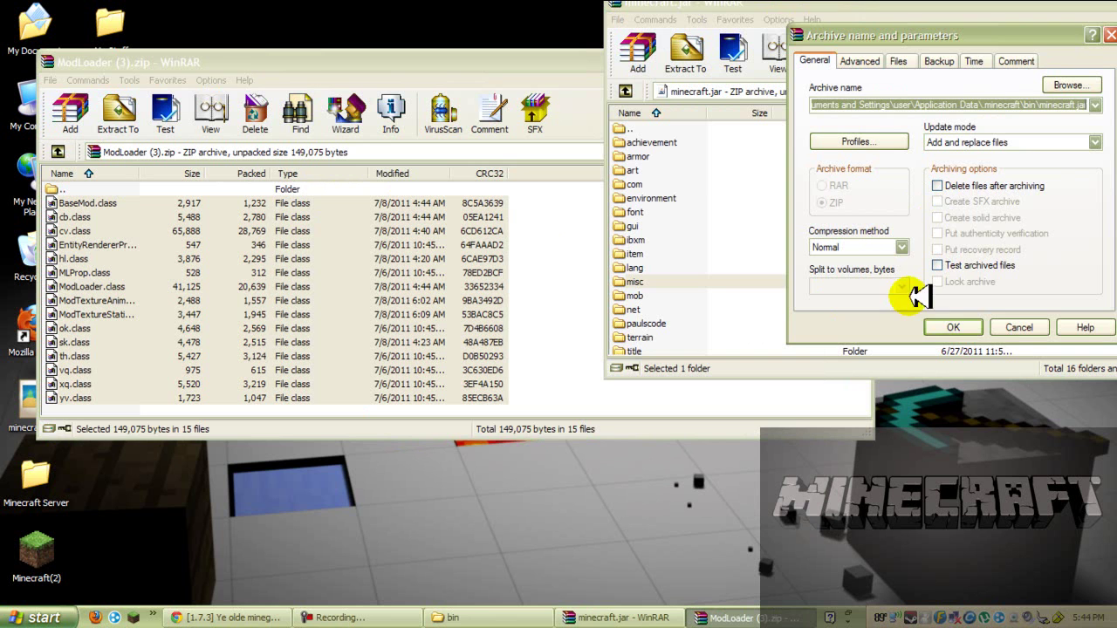
click(965, 326)
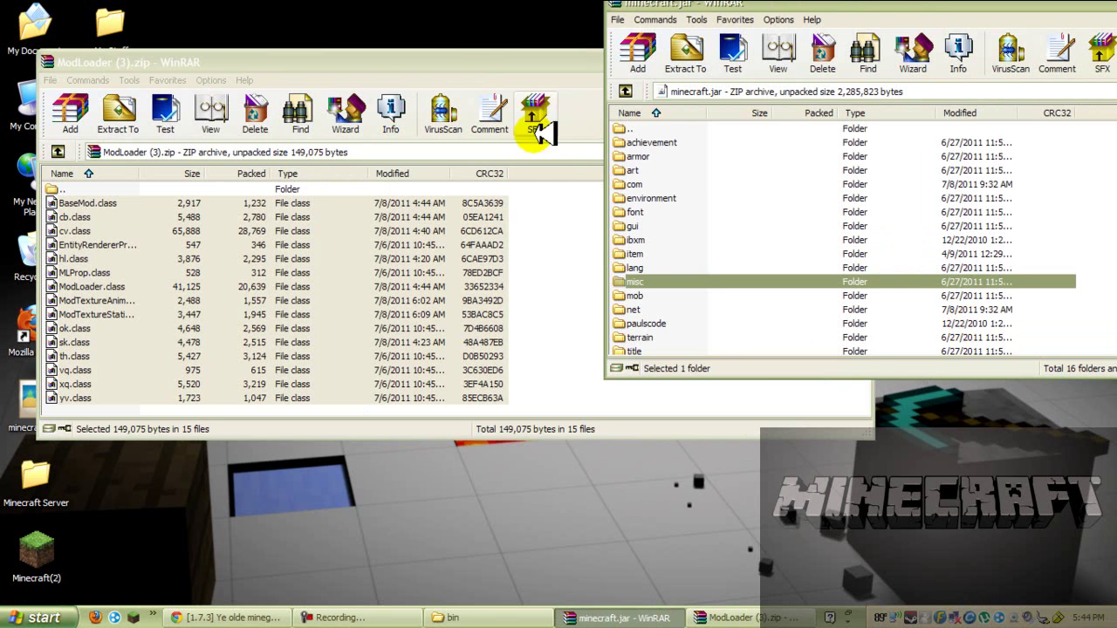
click(474, 59)
click(862, 62)
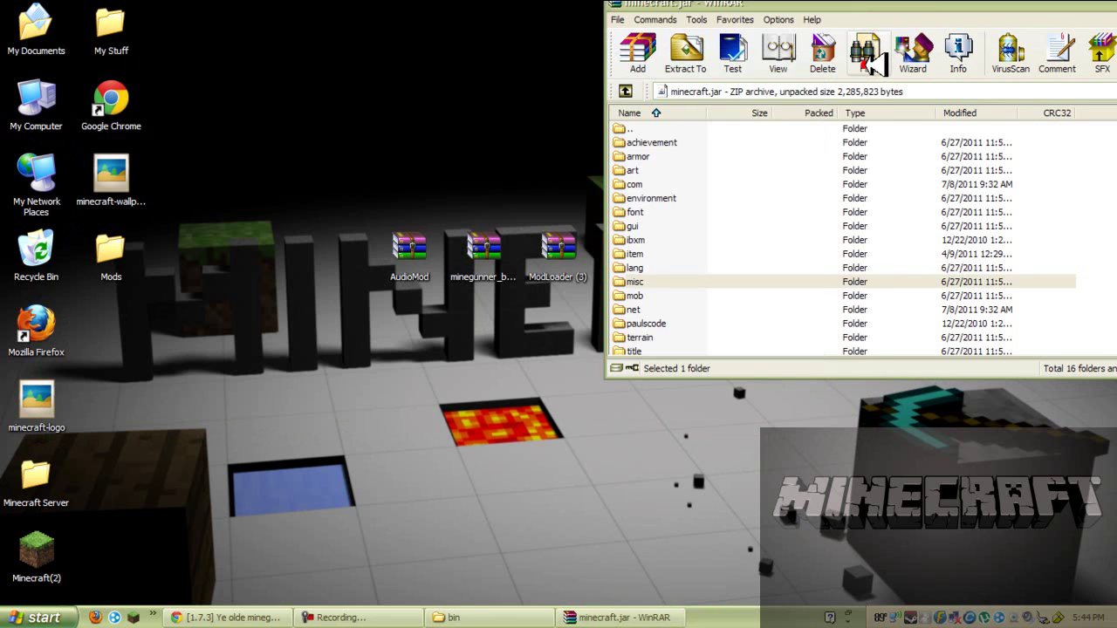
Step: Add the ibxm and paulscode folders and yo.class from the AudioMod archive to minecraft.jar, and close AudioMod
click(417, 252)
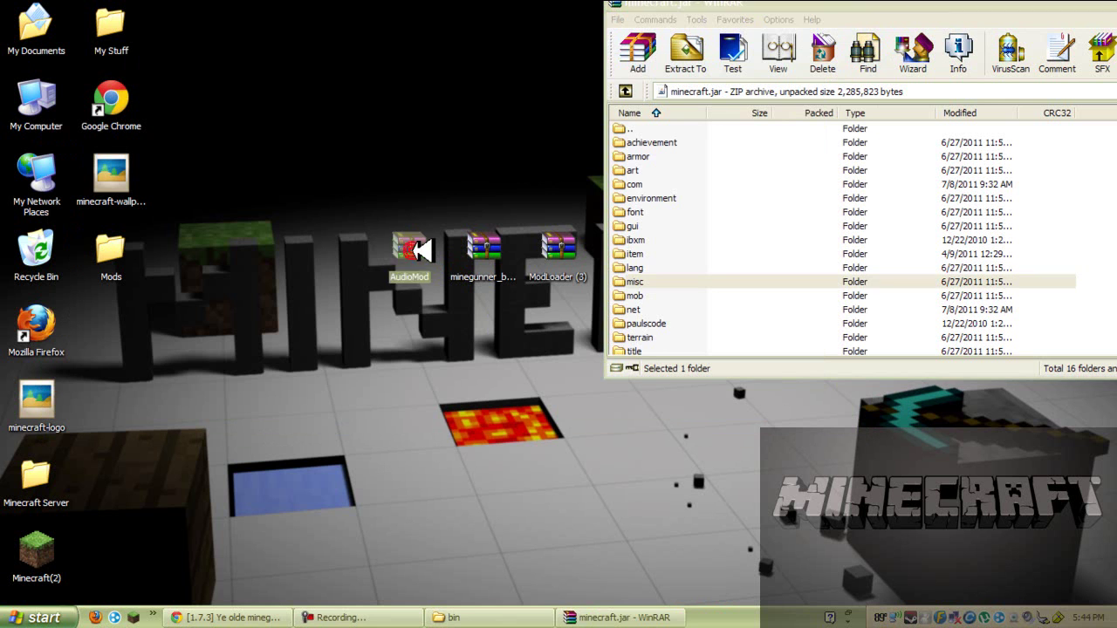
double_click(417, 252)
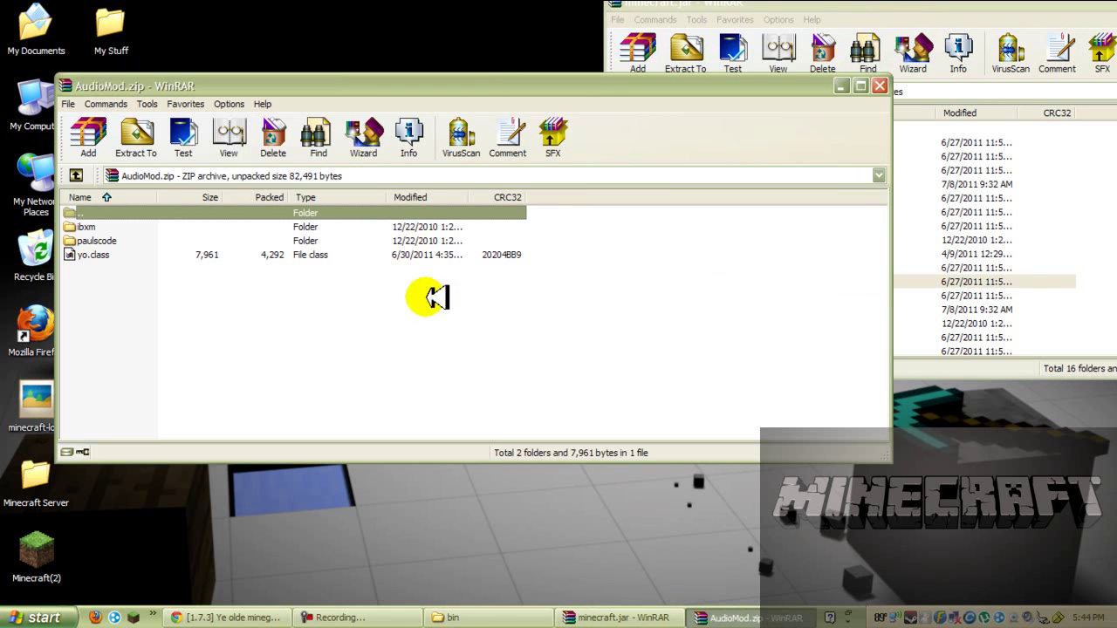
drag(531, 93, 497, 65)
drag(242, 272, 229, 212)
drag(650, 196, 872, 228)
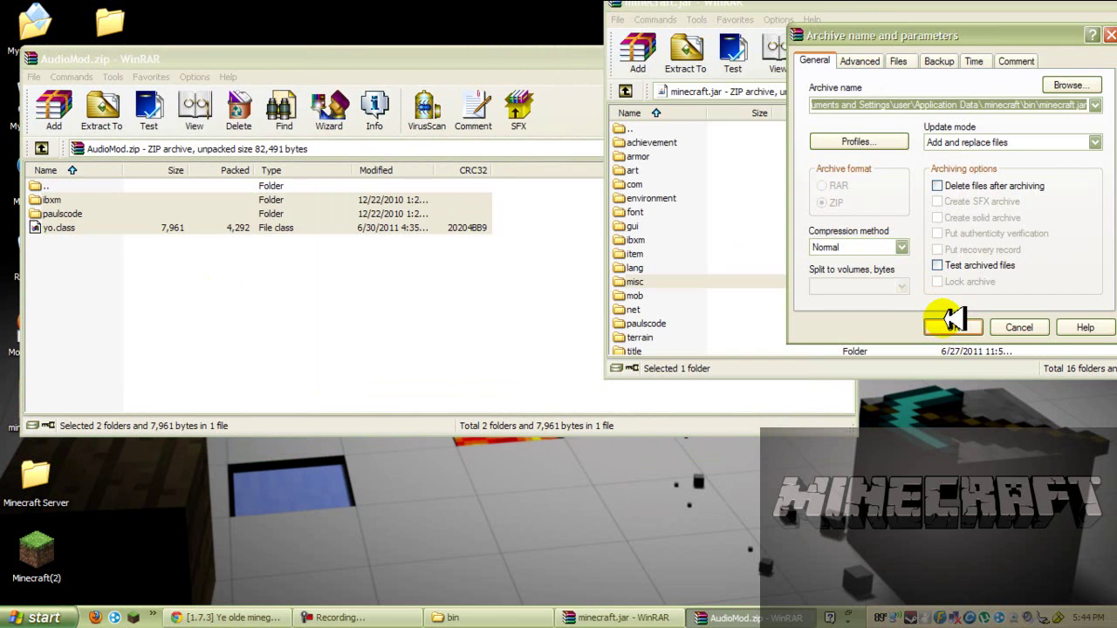
click(951, 325)
click(471, 64)
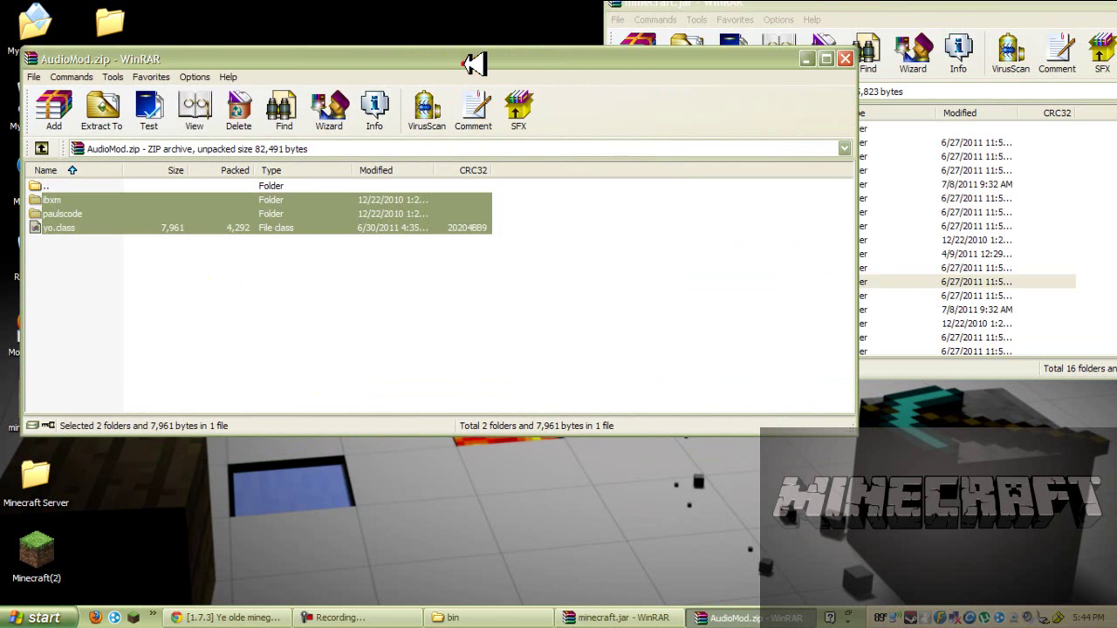
click(845, 59)
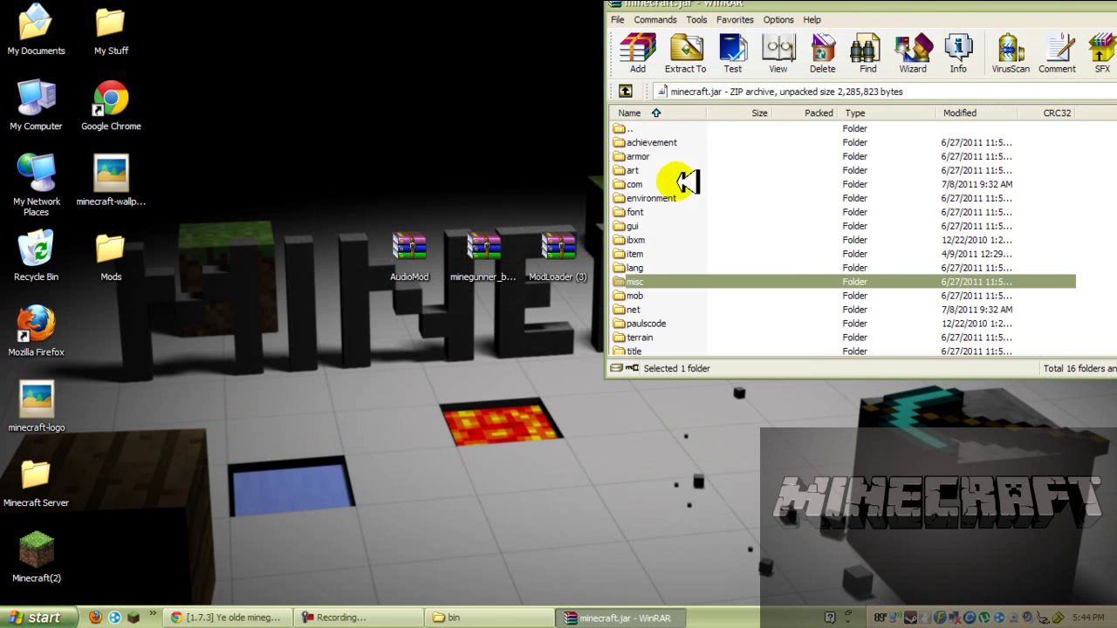
Step: Add the item folder and all class files from to_minecraft_jar in the minegunner_b1.7.3 archive to minecraft.jar
click(485, 251)
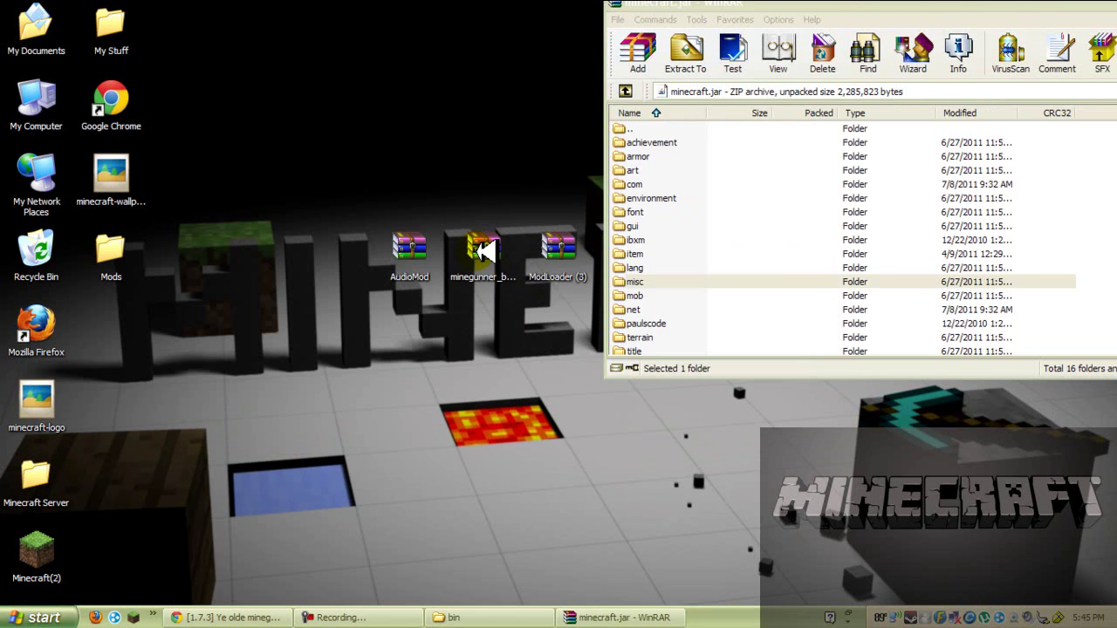
double_click(484, 251)
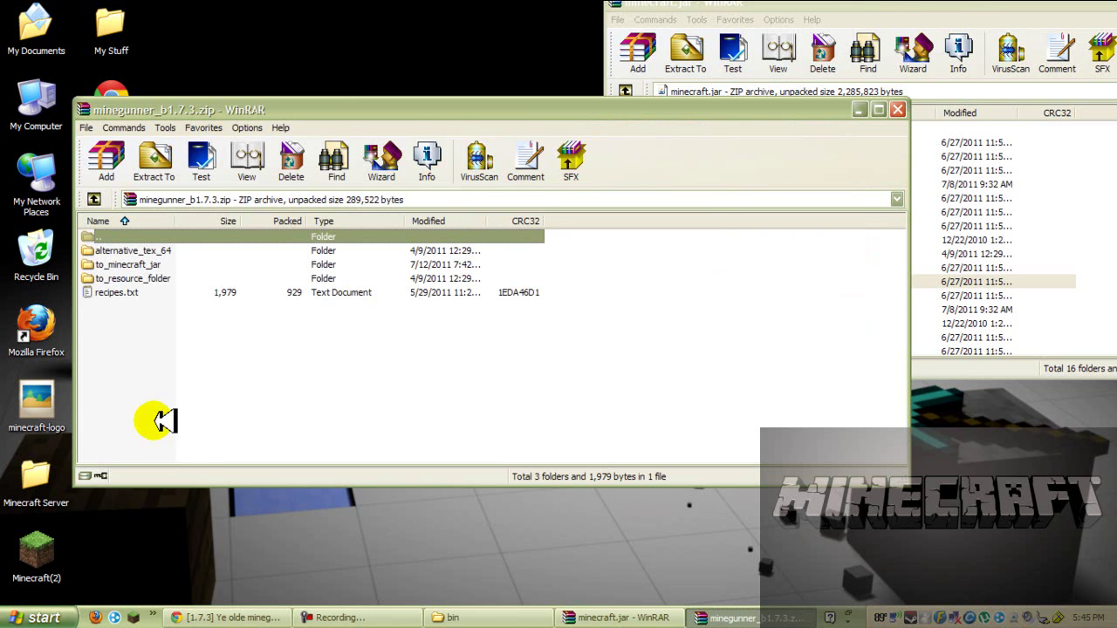
double_click(158, 264)
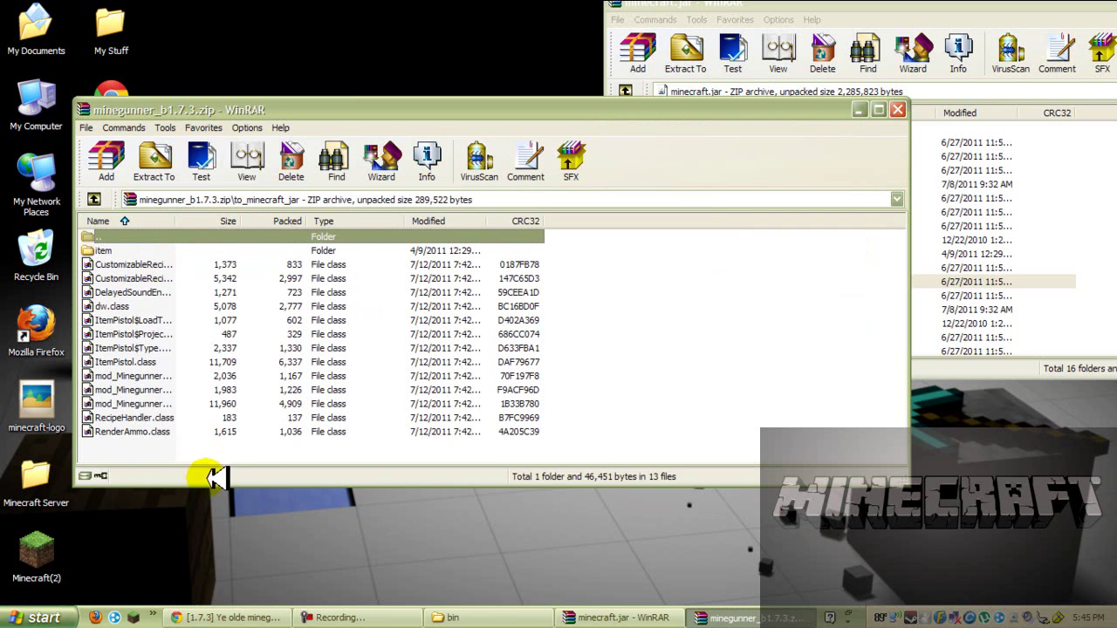
drag(206, 453, 943, 262)
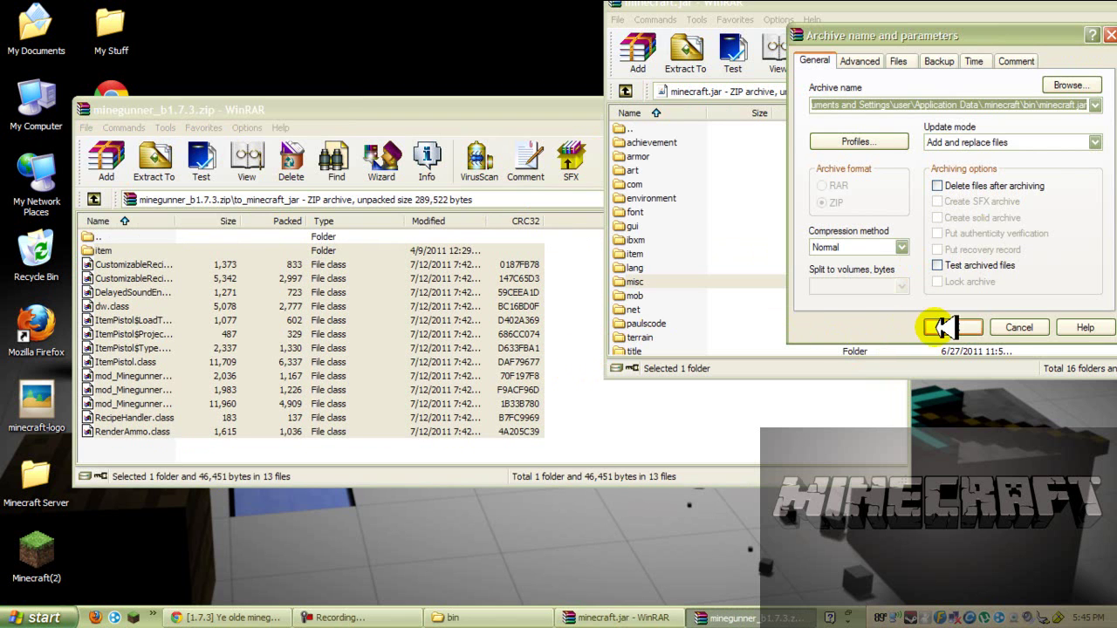
click(942, 324)
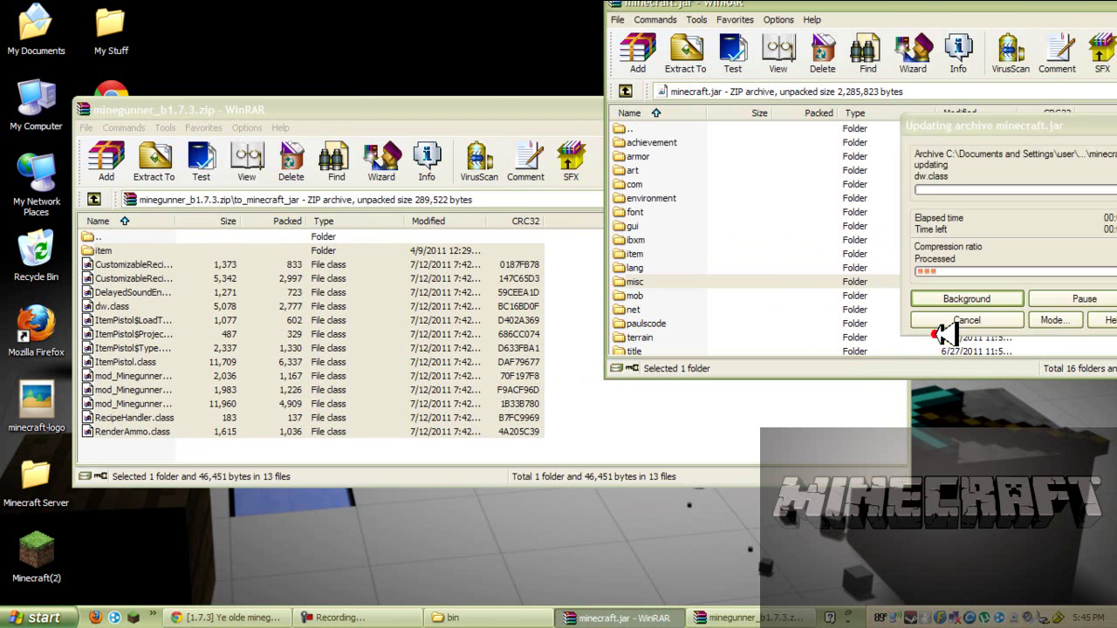
click(481, 120)
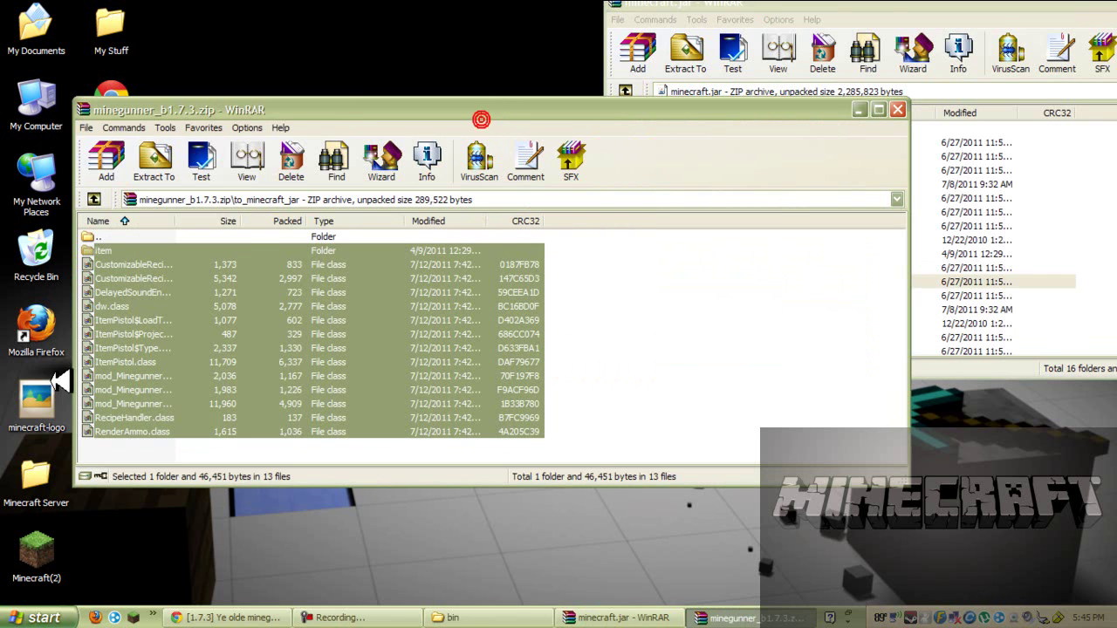
Step: Open to_resource_folder in the minegunner_b1.7.3 archive and close the minecraft.jar archive
click(98, 199)
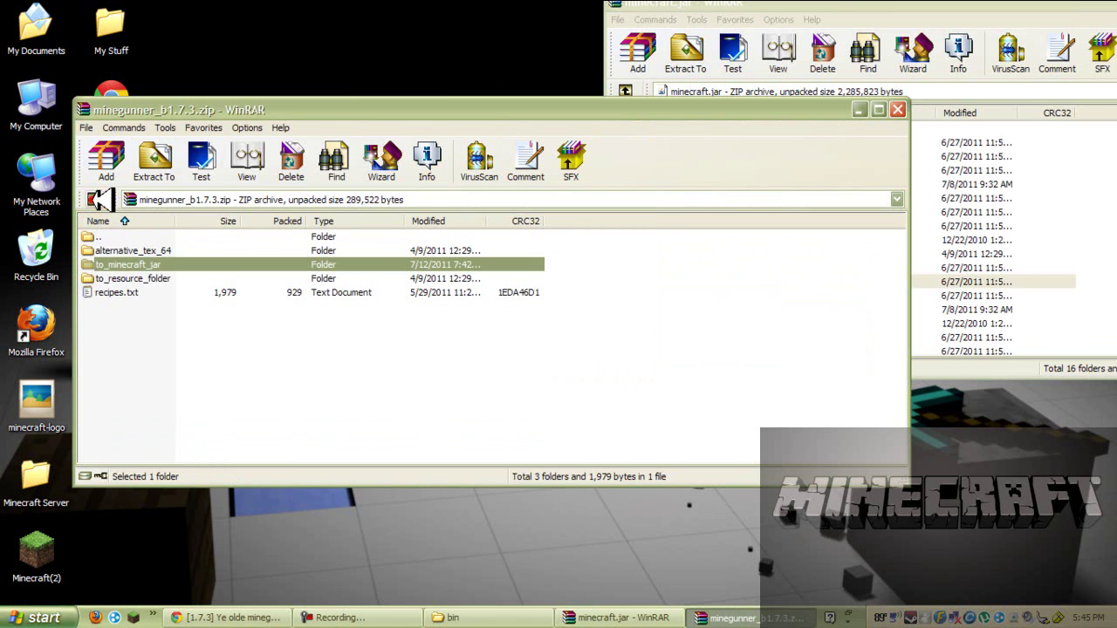
double_click(153, 279)
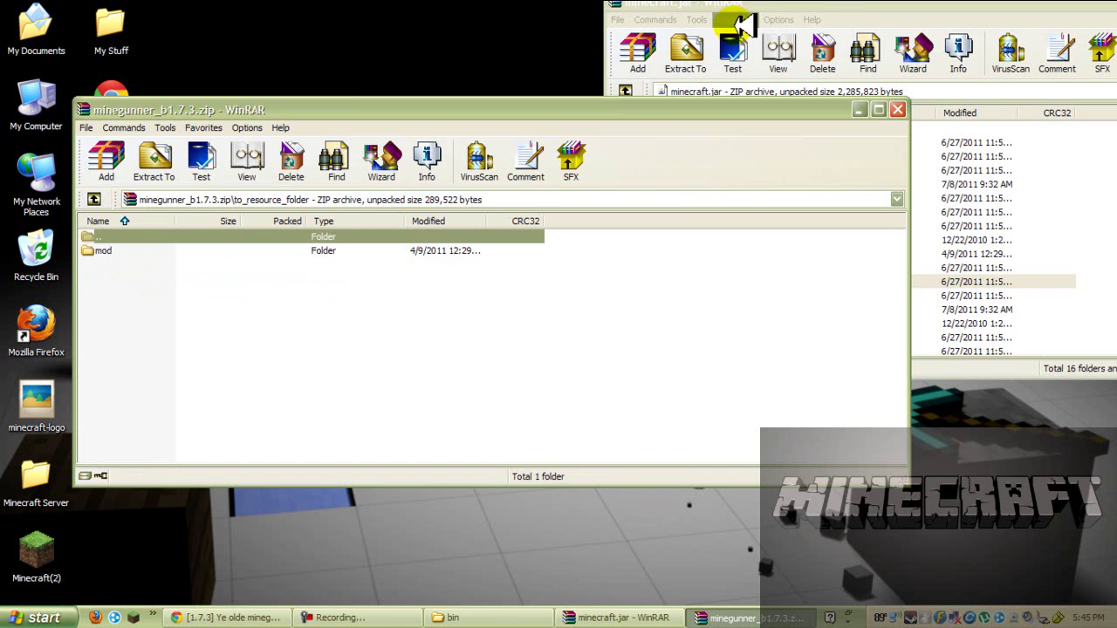
click(809, 6)
drag(810, 6, 442, 116)
click(1061, 115)
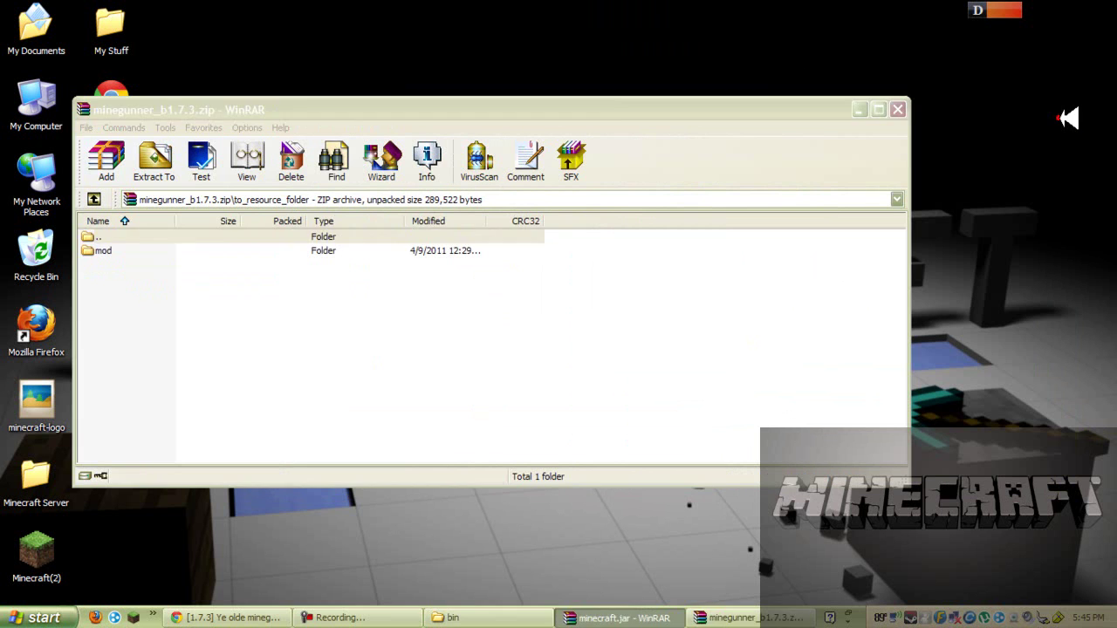
Step: Copy the mod folder from to_resource_folder into the .minecraft\resources folder, replacing all existing files of the same name
click(471, 618)
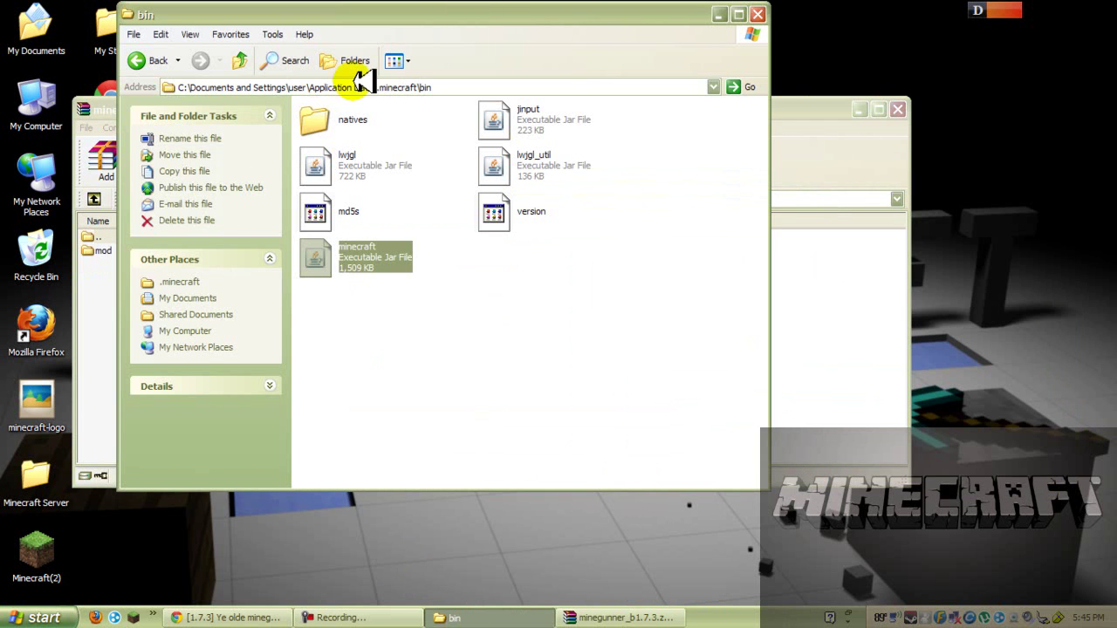
click(155, 58)
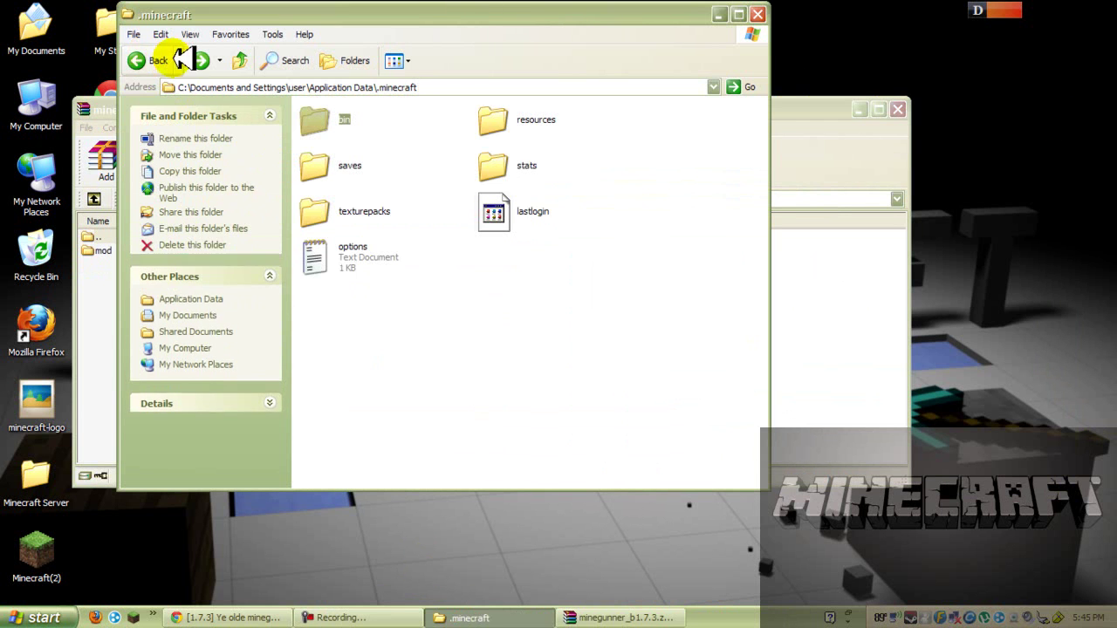
double_click(522, 114)
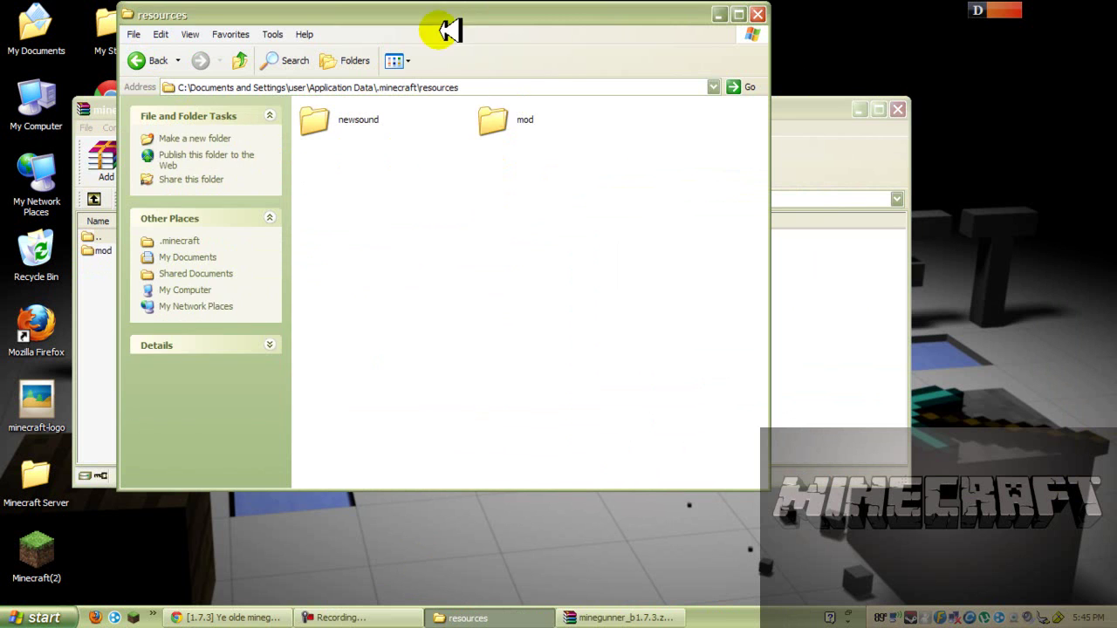
drag(443, 18, 849, 2)
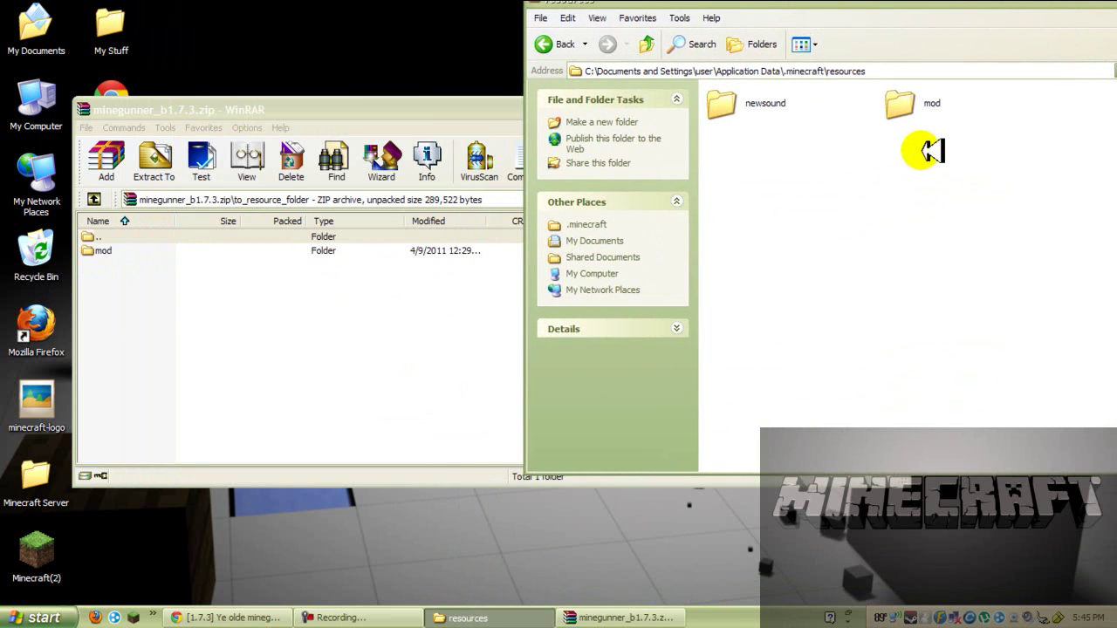
drag(297, 253, 947, 288)
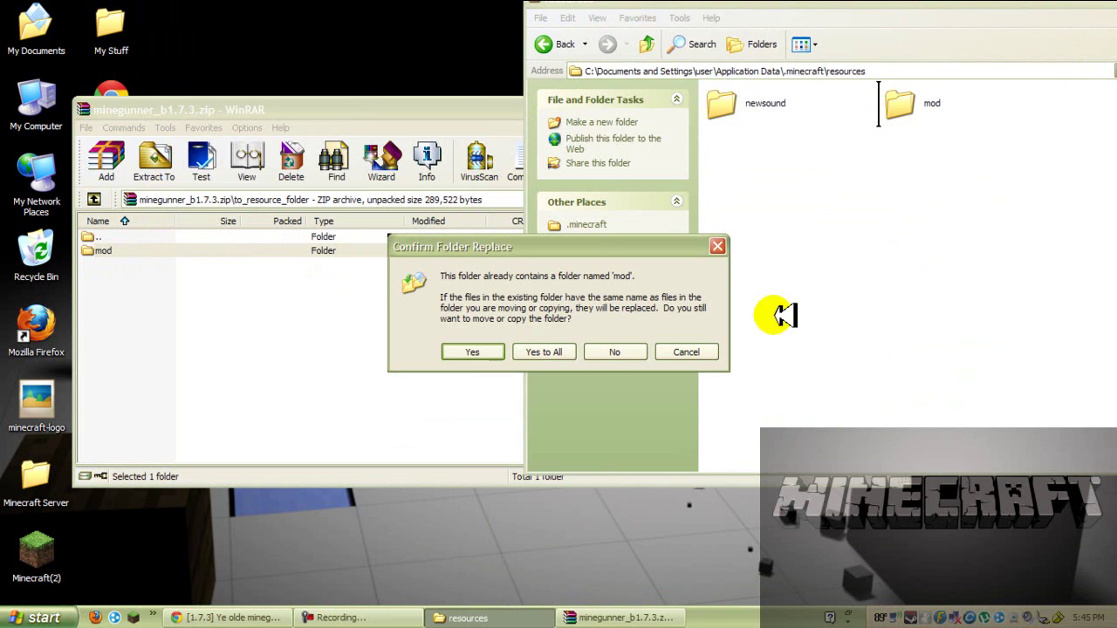
click(573, 351)
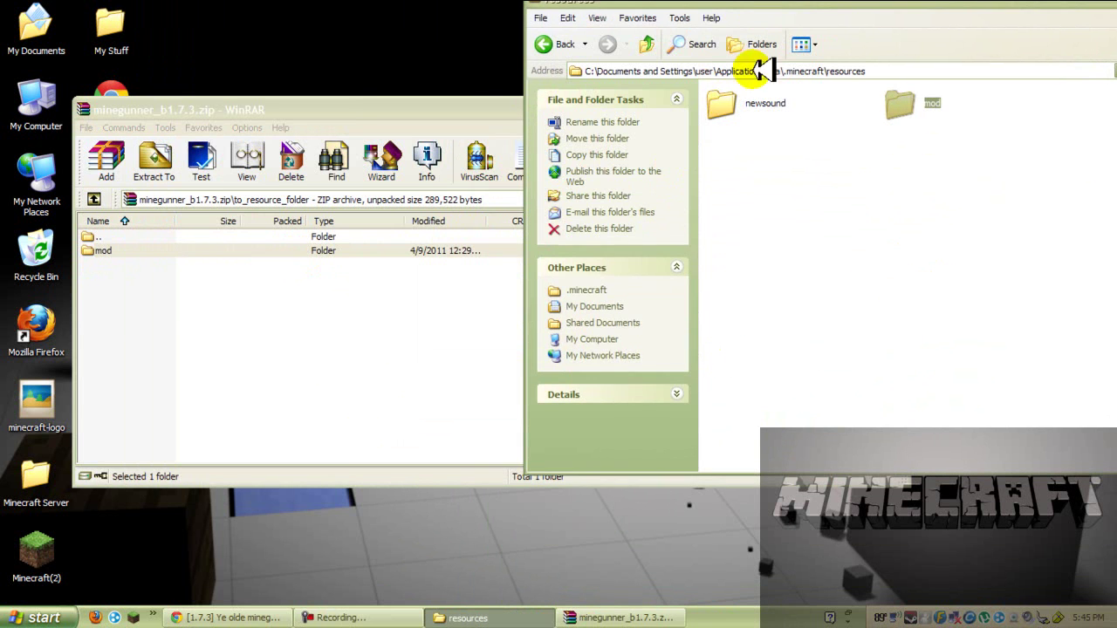
Step: Close the resources folder window and the minegunner_b1.7.3 archive
drag(755, 8, 314, 76)
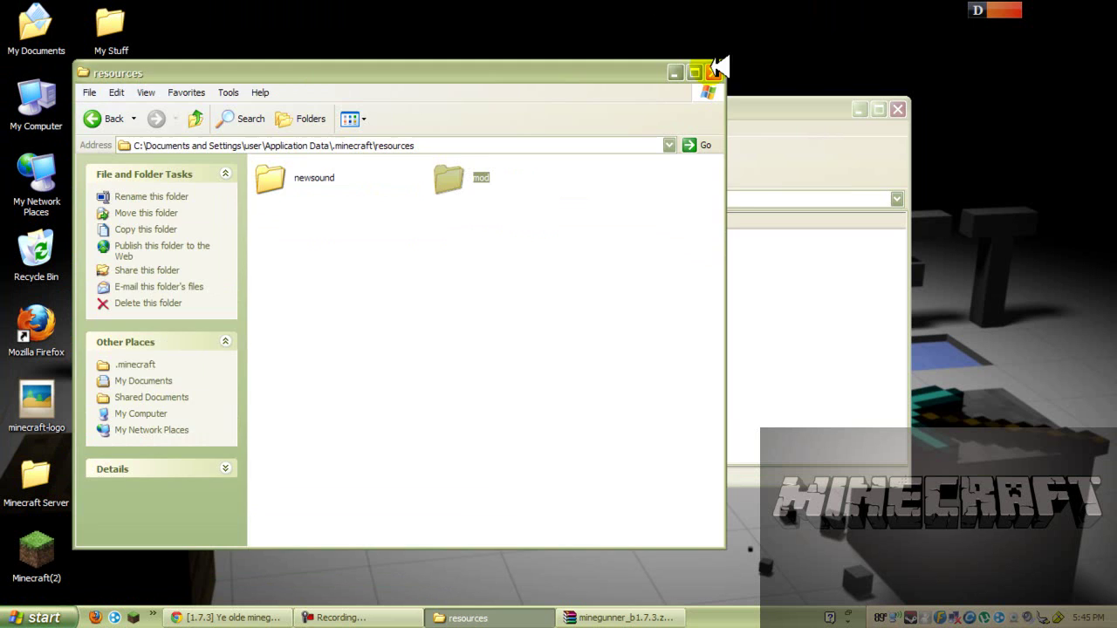
click(713, 72)
click(898, 109)
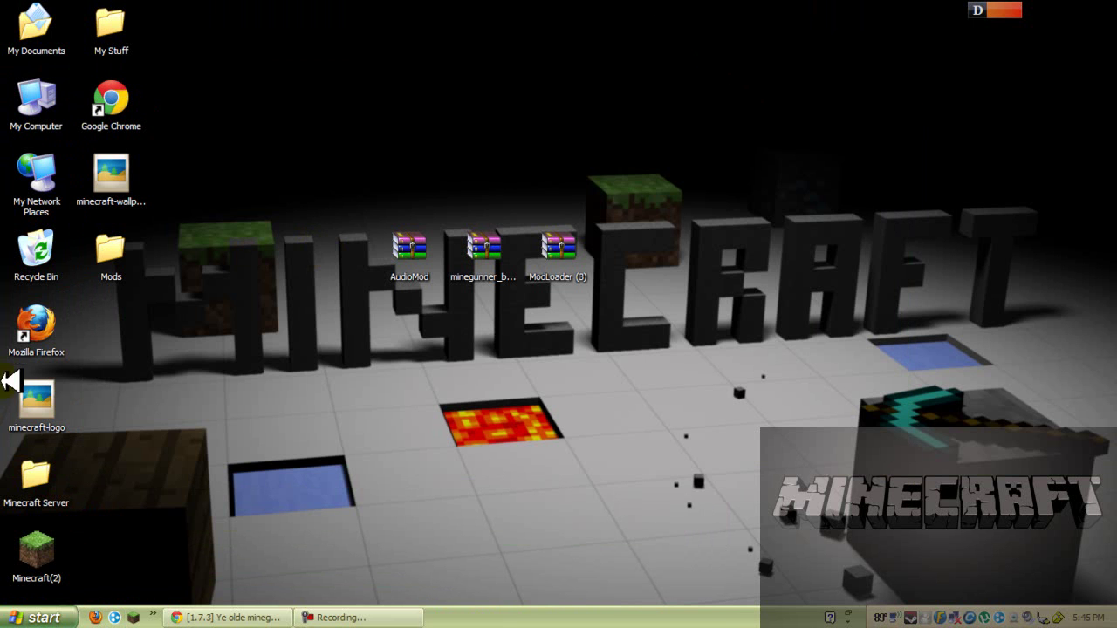
Step: Run Minecraft(2).exe and log in to the Minecraft launcher with the account username and password
click(132, 617)
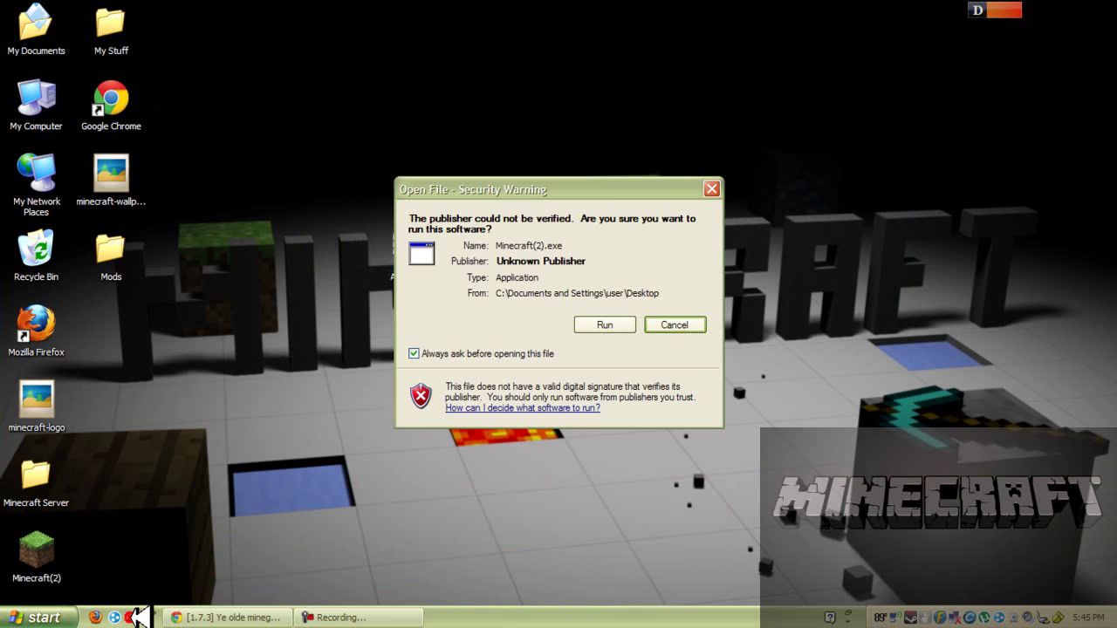
click(604, 324)
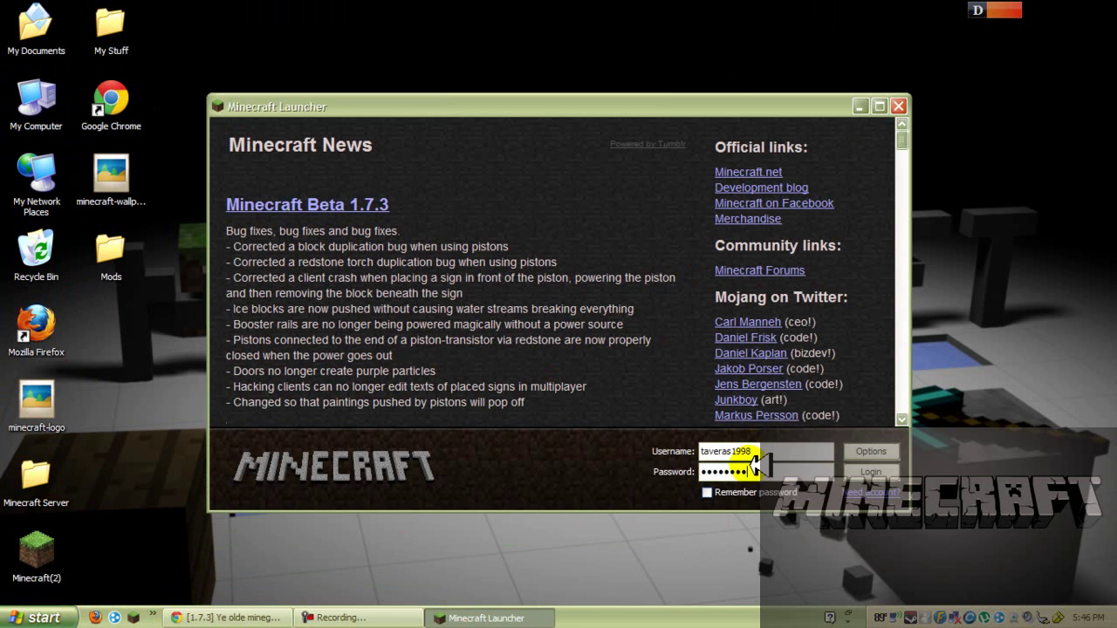
key(Return)
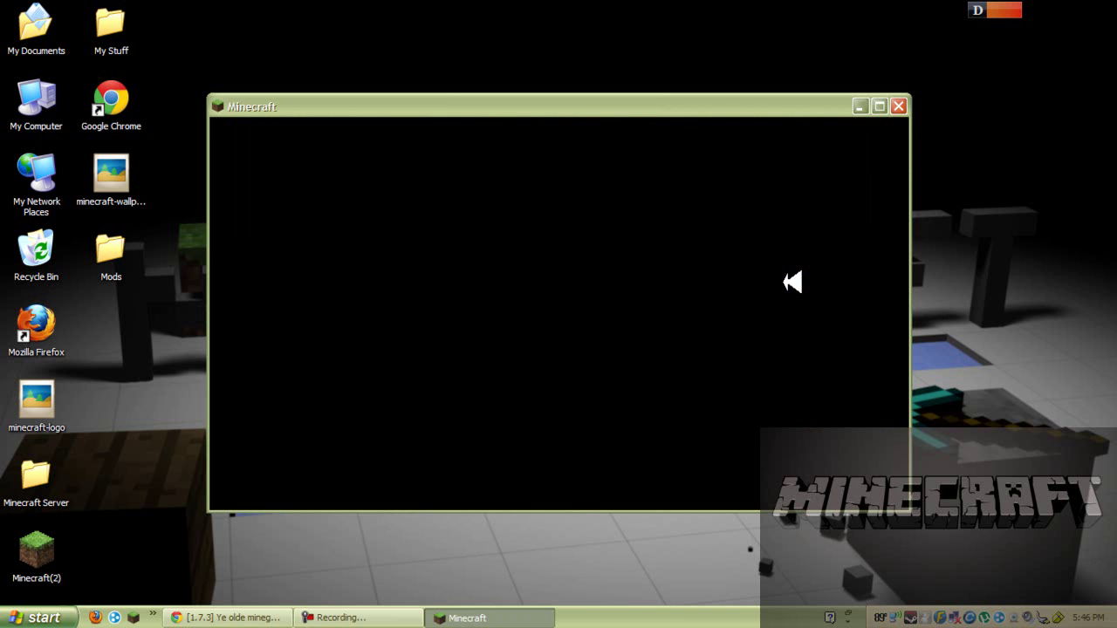
click(793, 281)
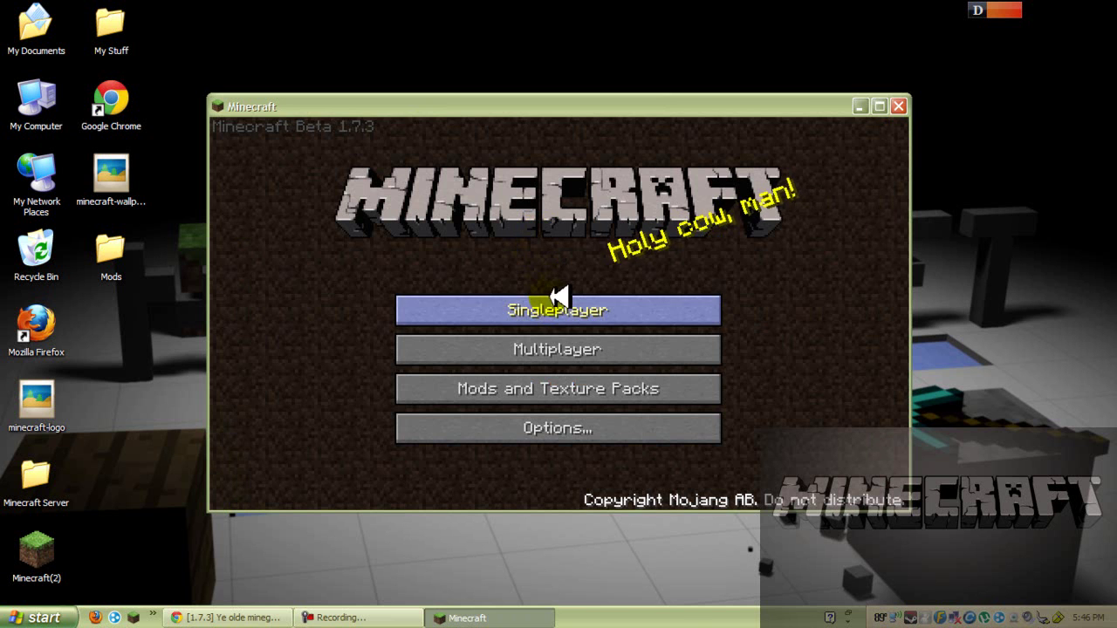
Step: Create a new singleplayer world named Testing_Out_My_Mods, leaving the world generator seed blank
click(555, 309)
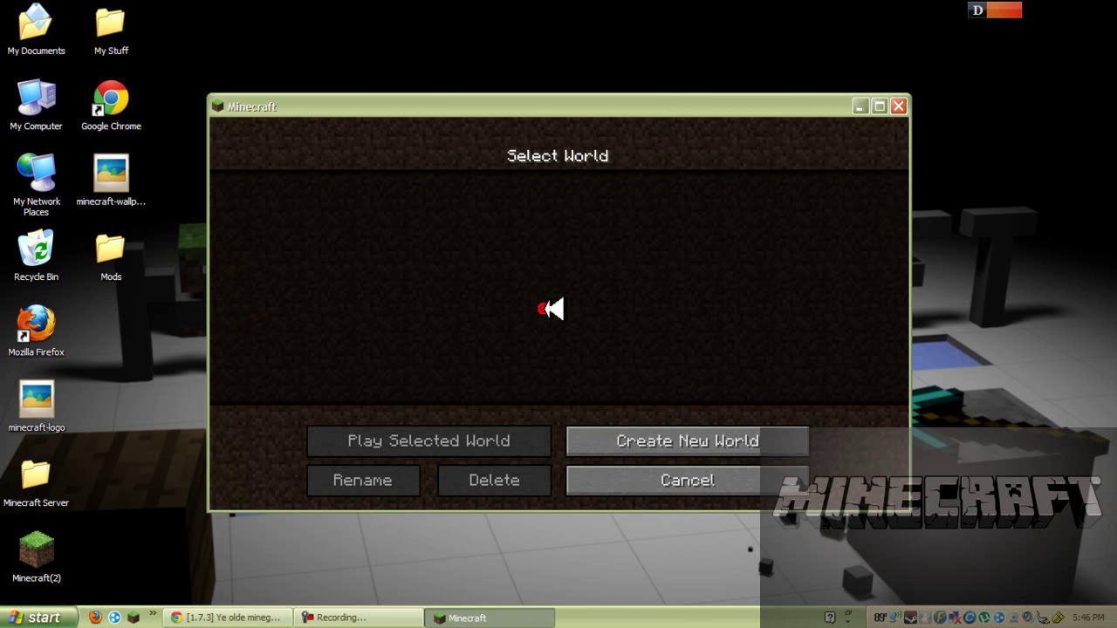
click(668, 442)
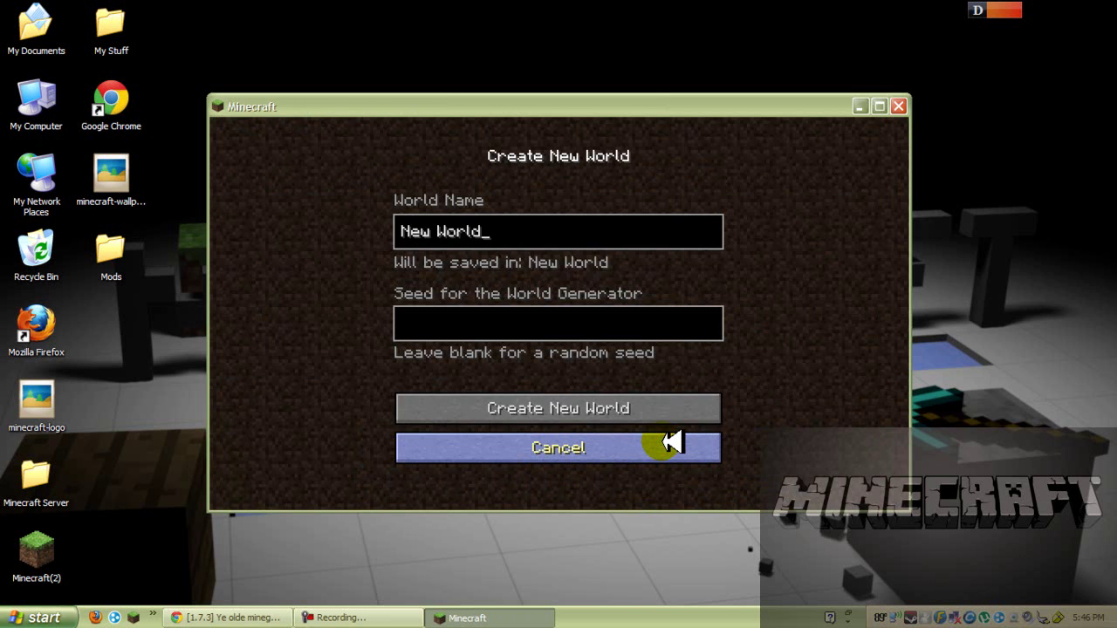
key(BackSpace)
key(BackSpace)
key(BackSpace)
key(BackSpace)
key(BackSpace)
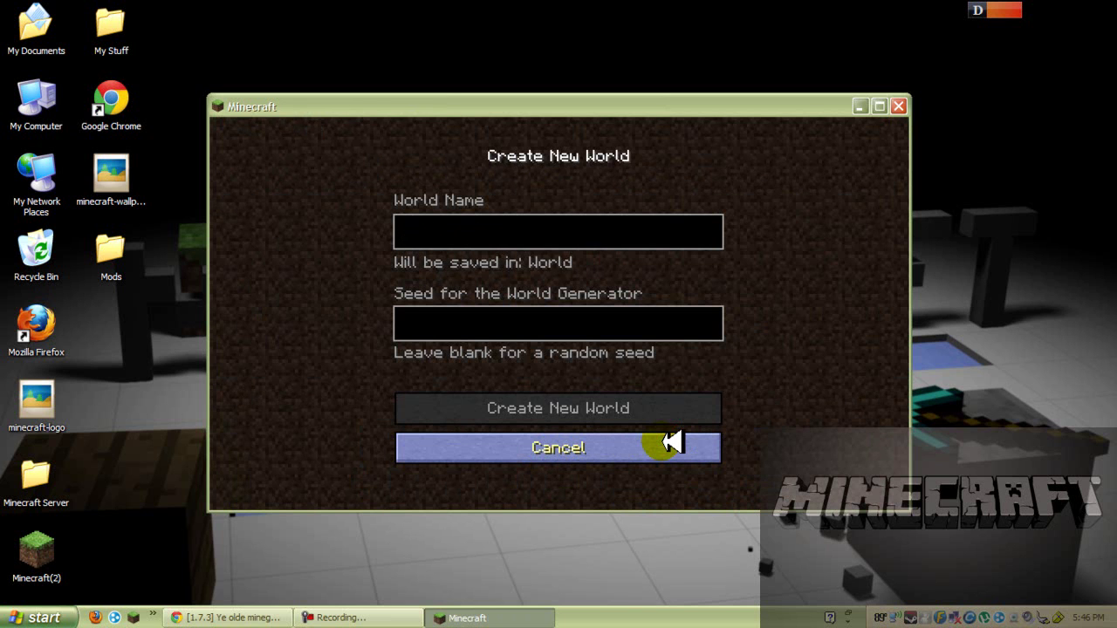
text(Testing_Out_My-Mods)
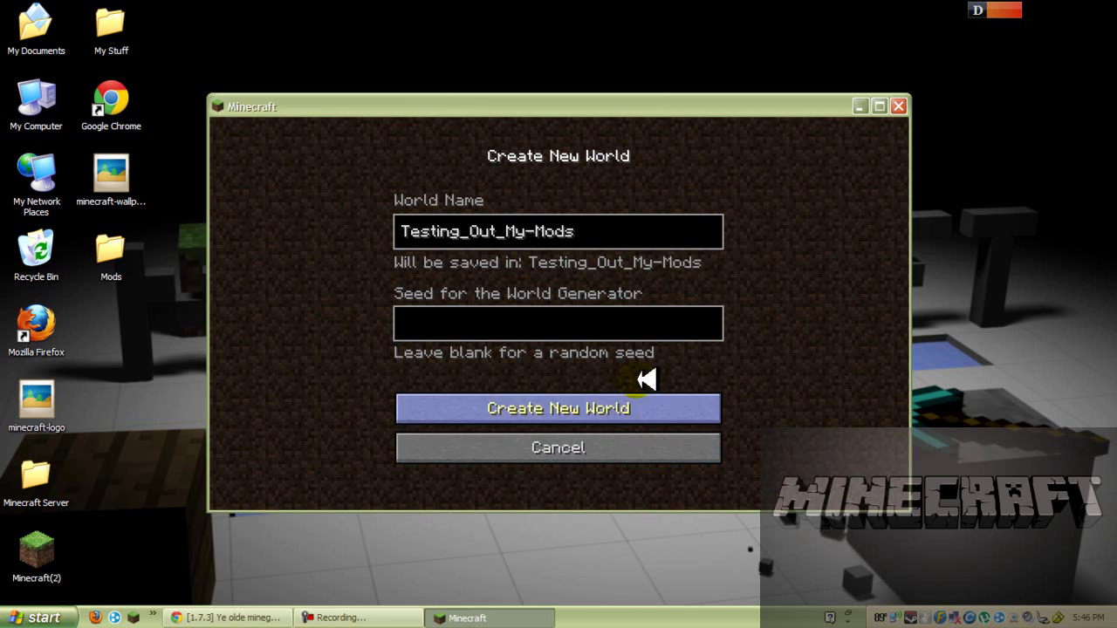
key(BackSpace)
key(BackSpace)
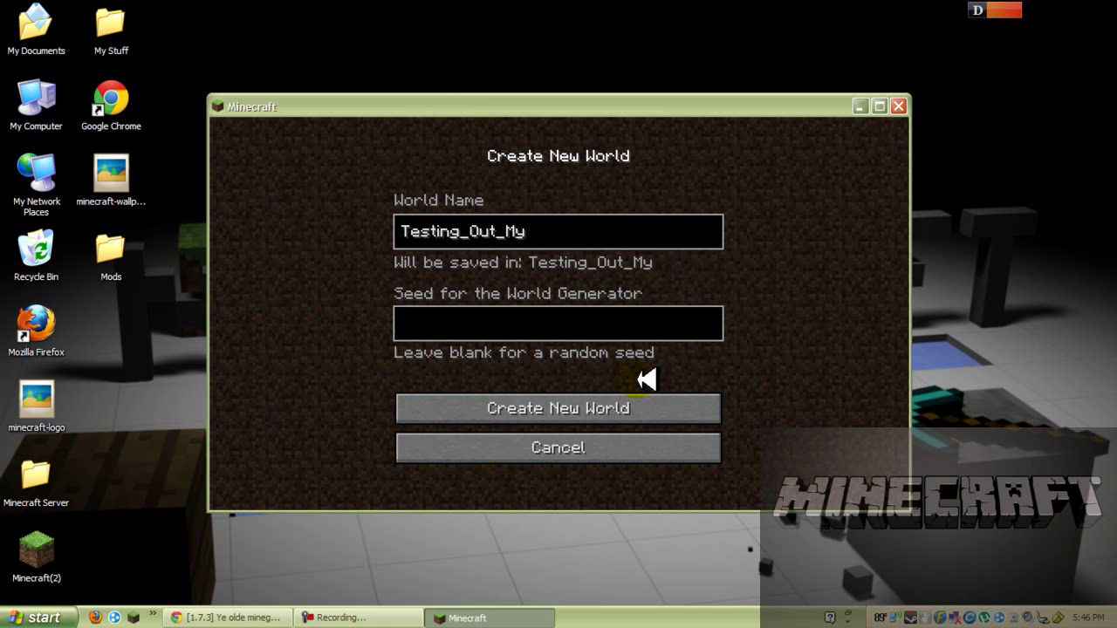
text(ds)
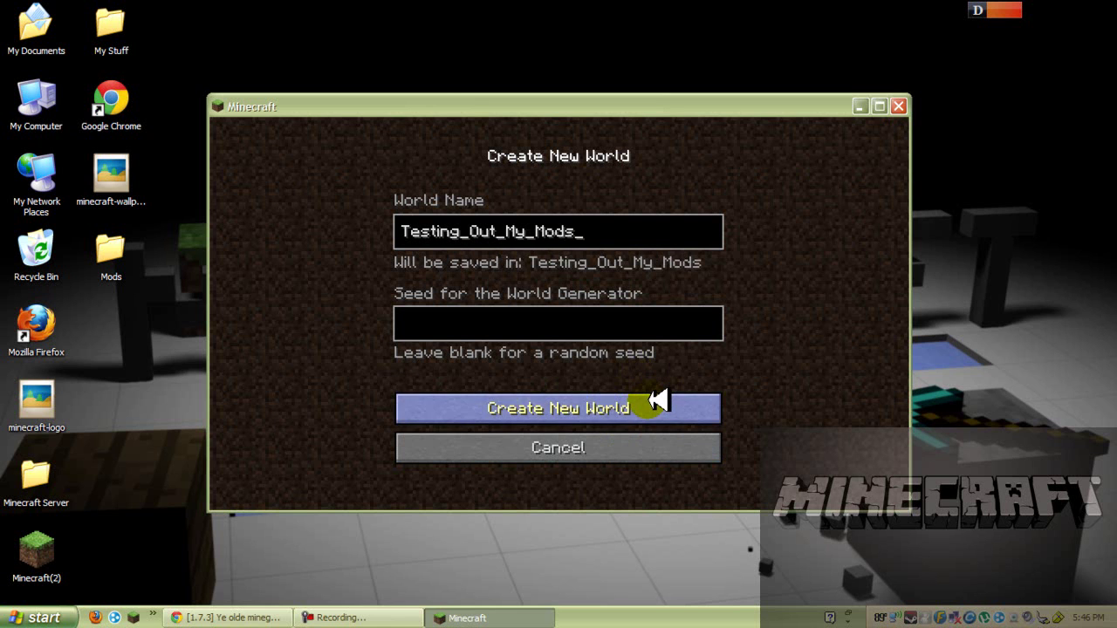
click(655, 399)
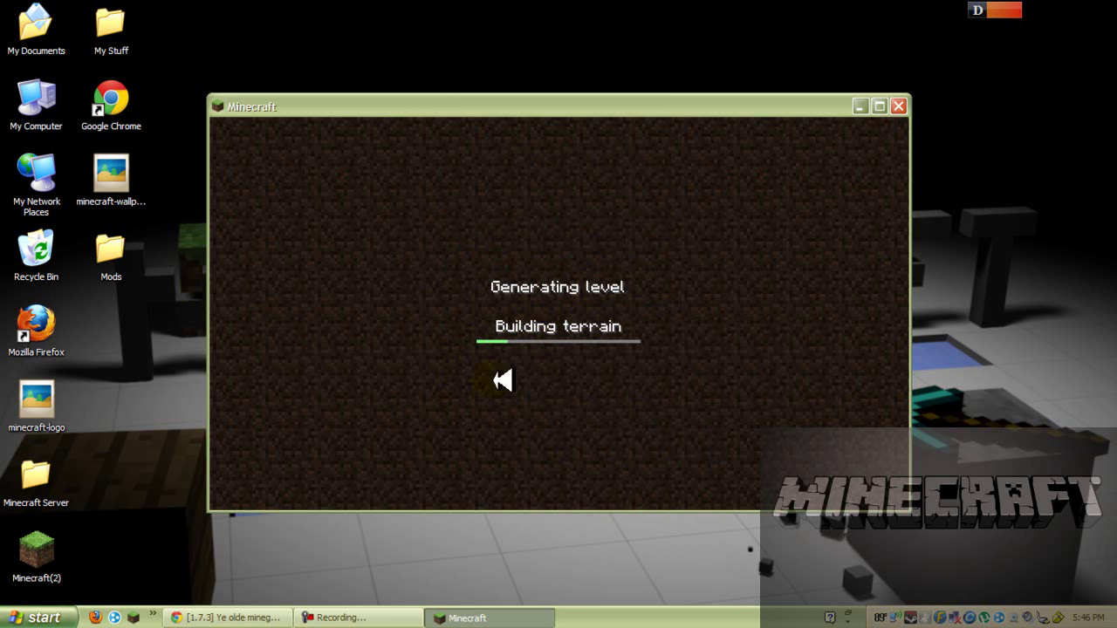
click(347, 619)
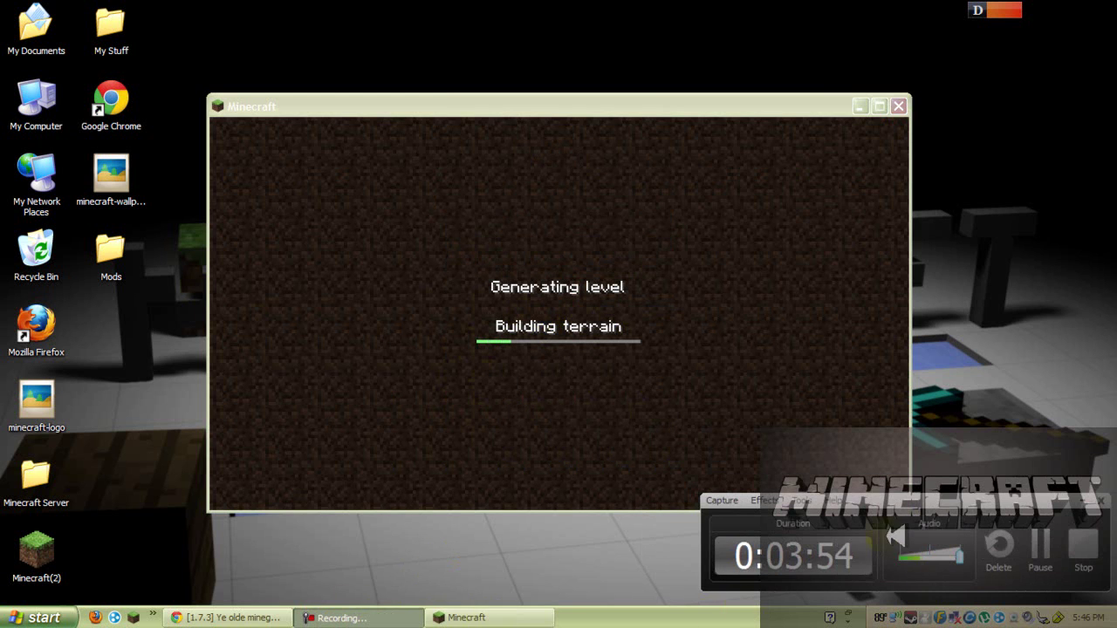
click(1040, 545)
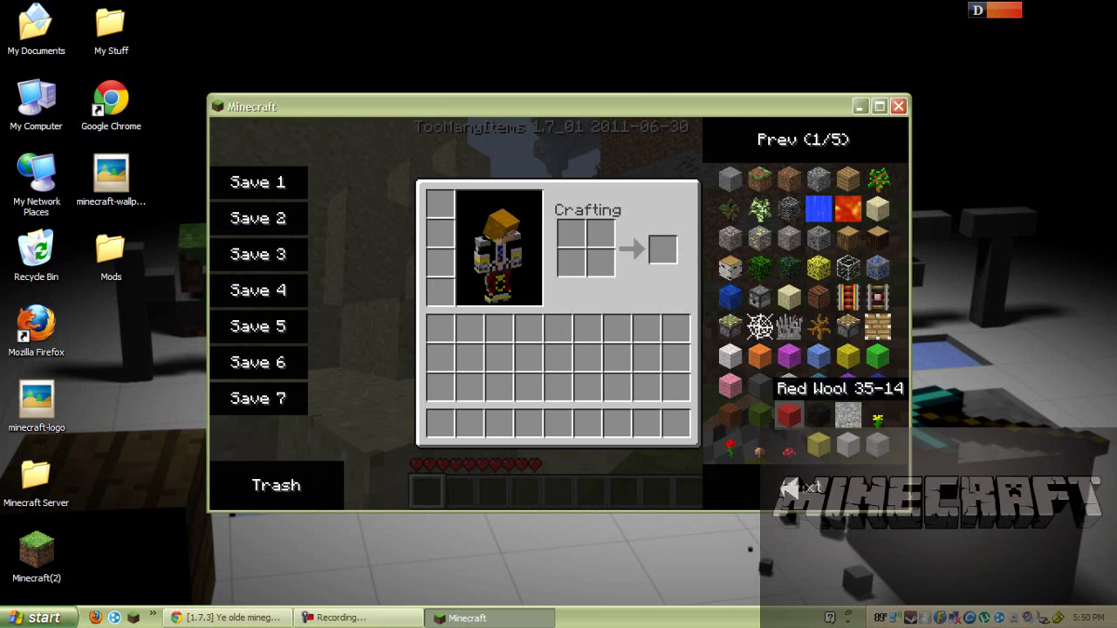
Step: Add a crafting table from page 2 of the TooManyItems list to the inventory
click(788, 482)
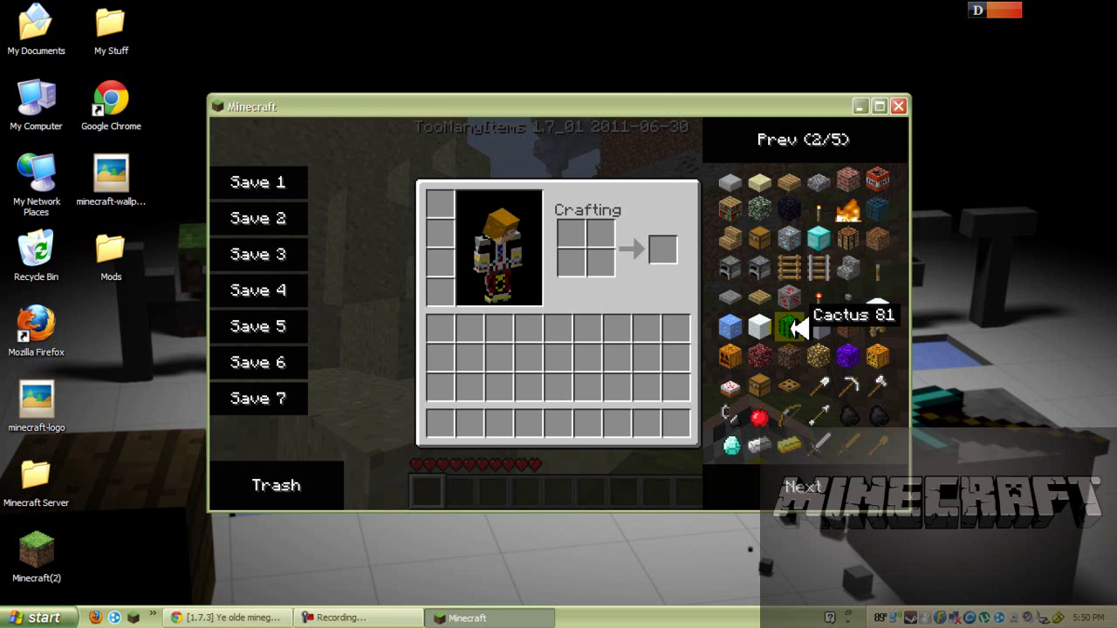
click(851, 235)
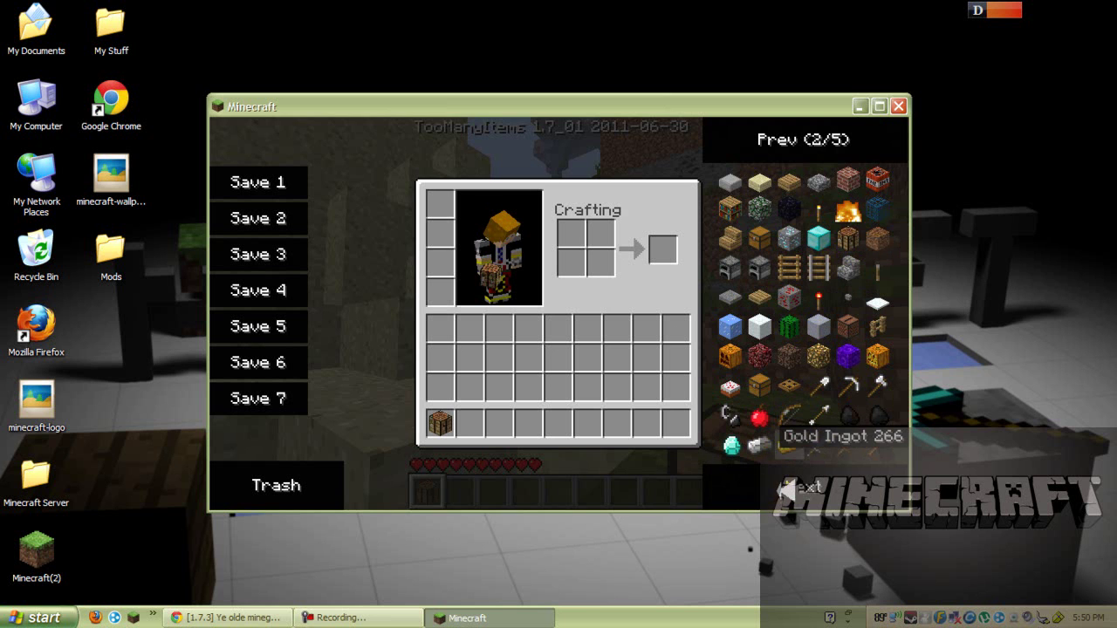
Step: Examine the mod's gun items on pages 4 and 5 of the TooManyItems list and return to page 2
click(785, 487)
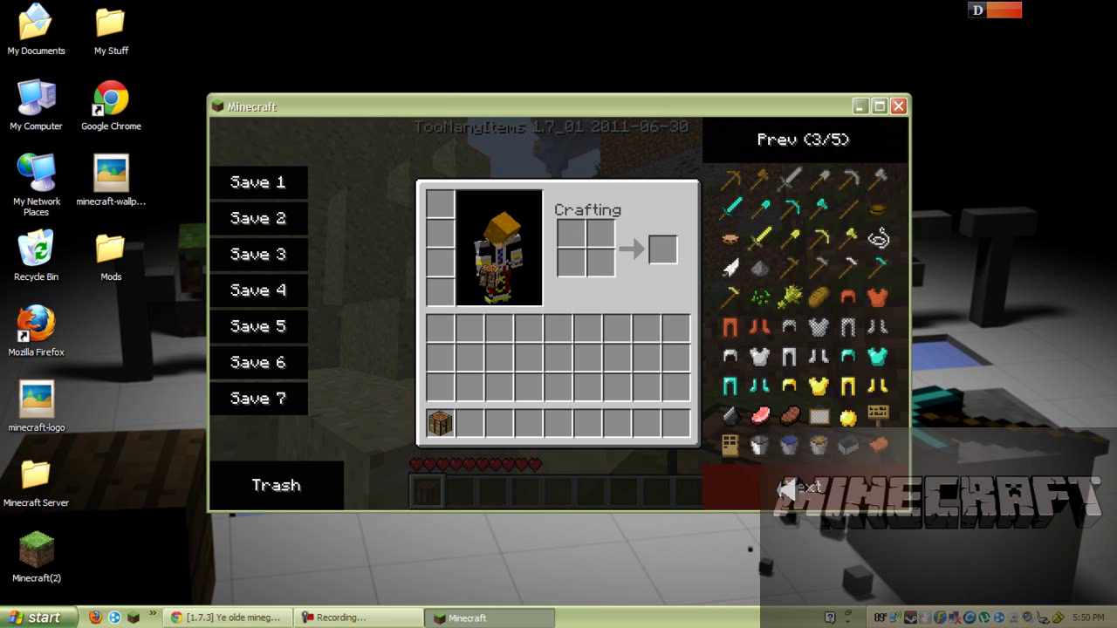
click(785, 486)
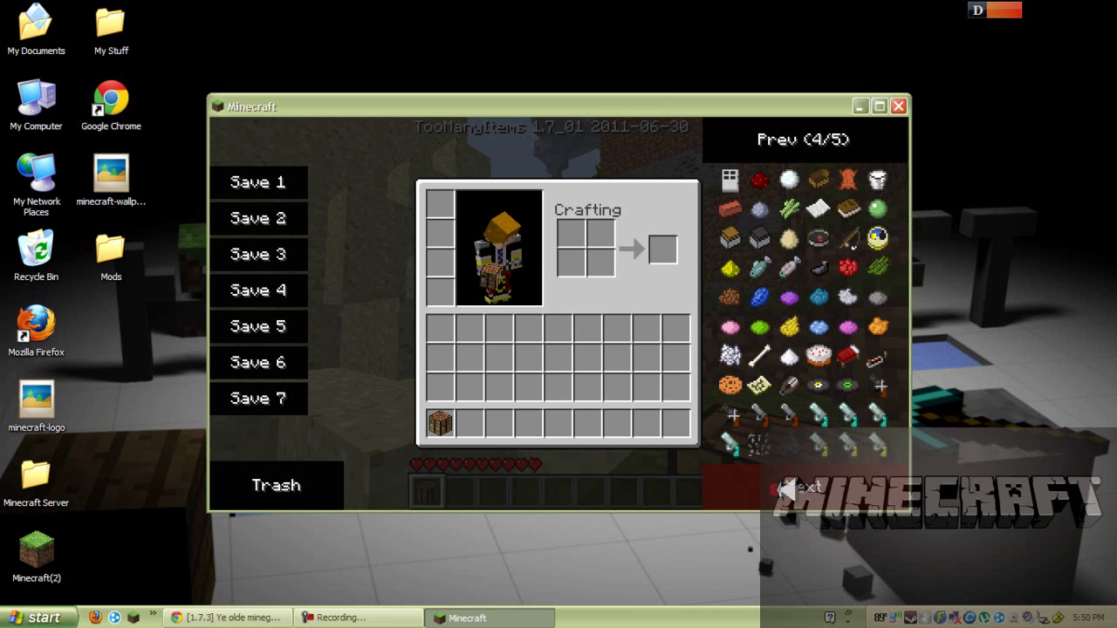
click(785, 487)
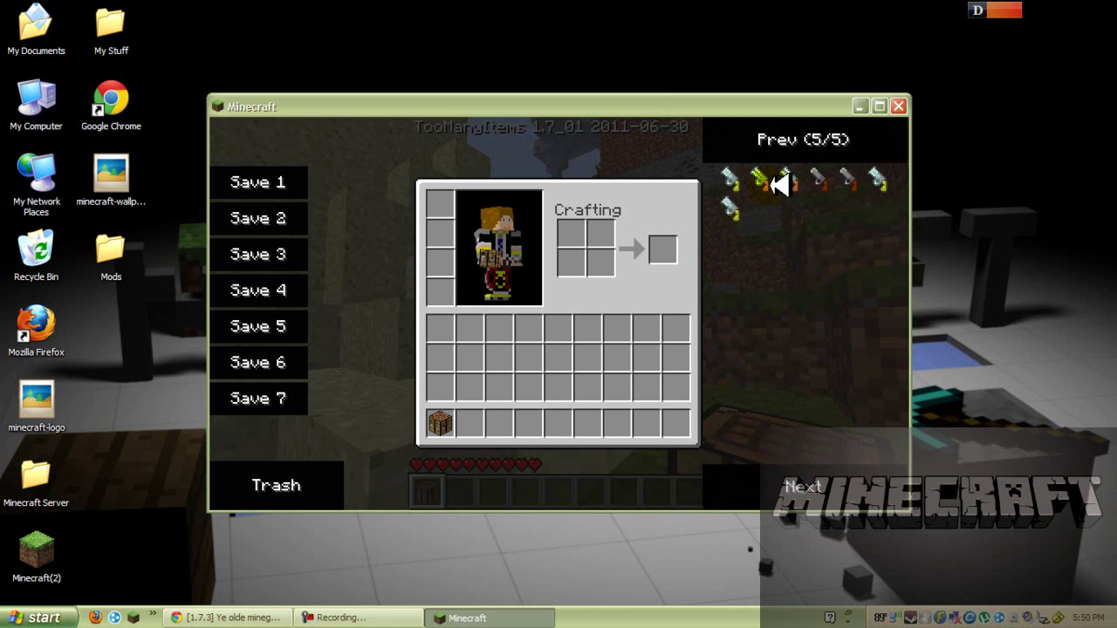
click(768, 140)
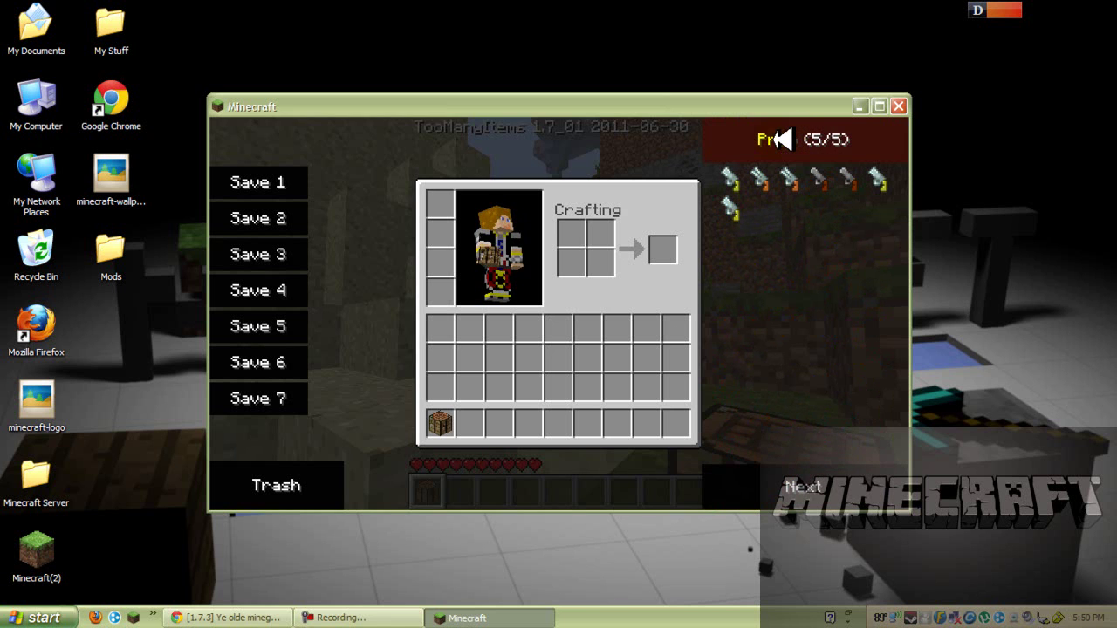
click(779, 138)
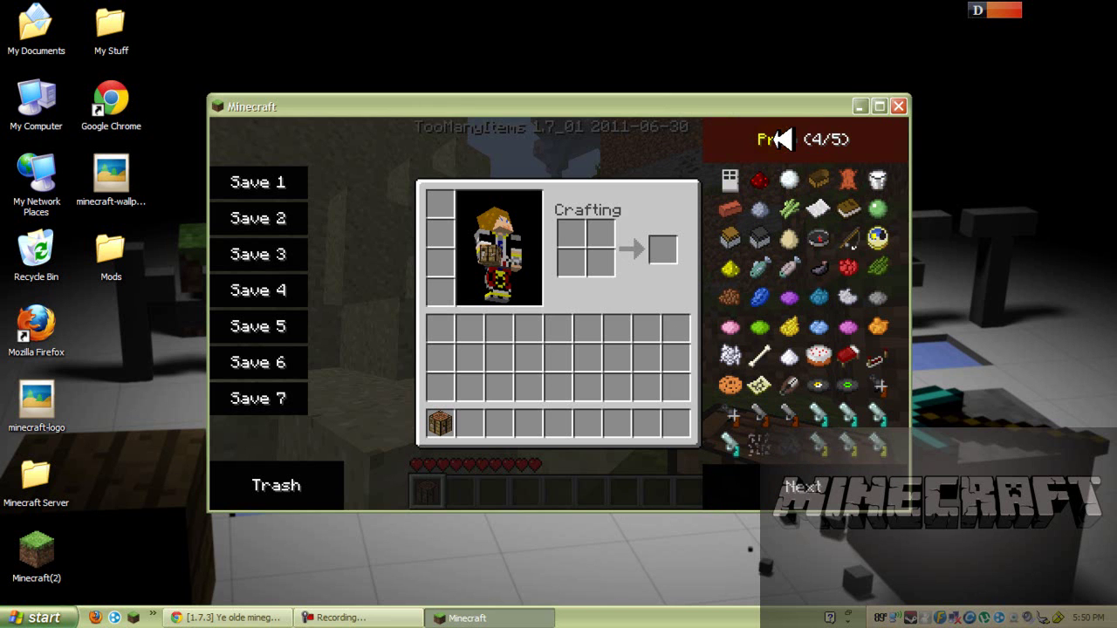
click(779, 139)
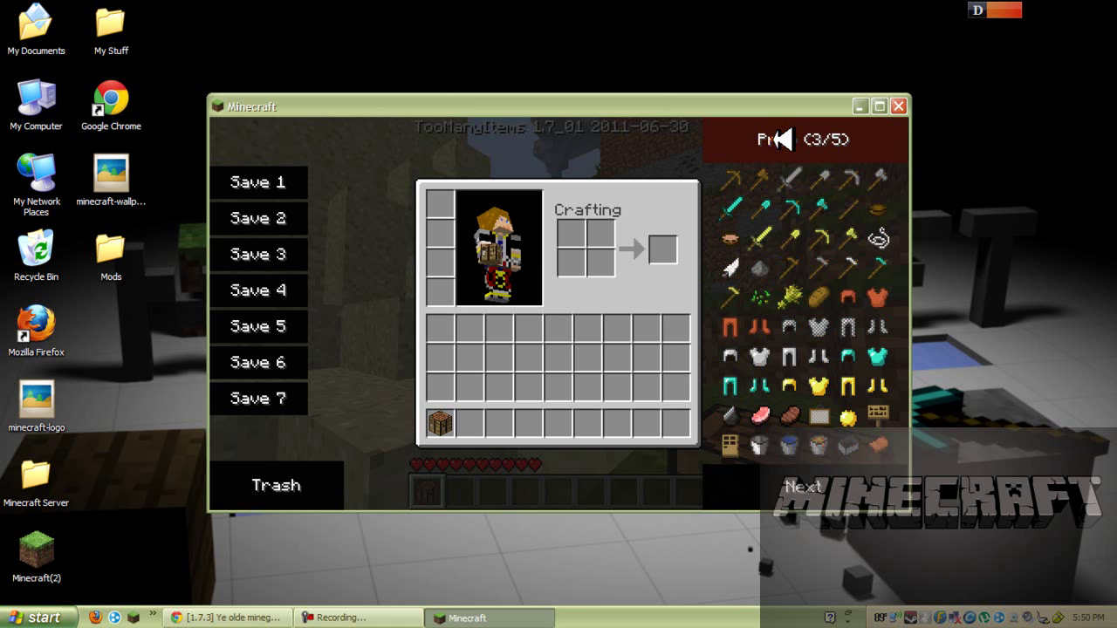
click(779, 139)
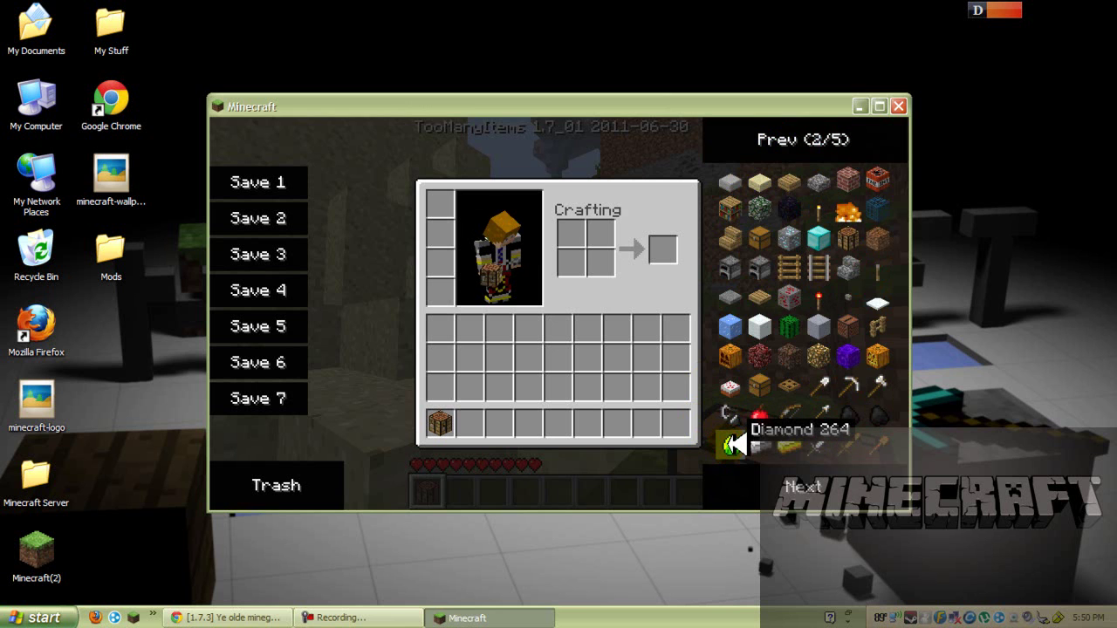
Step: Add a stack of 64 diamonds and a stack of 64 iron ingots to the inventory
click(737, 445)
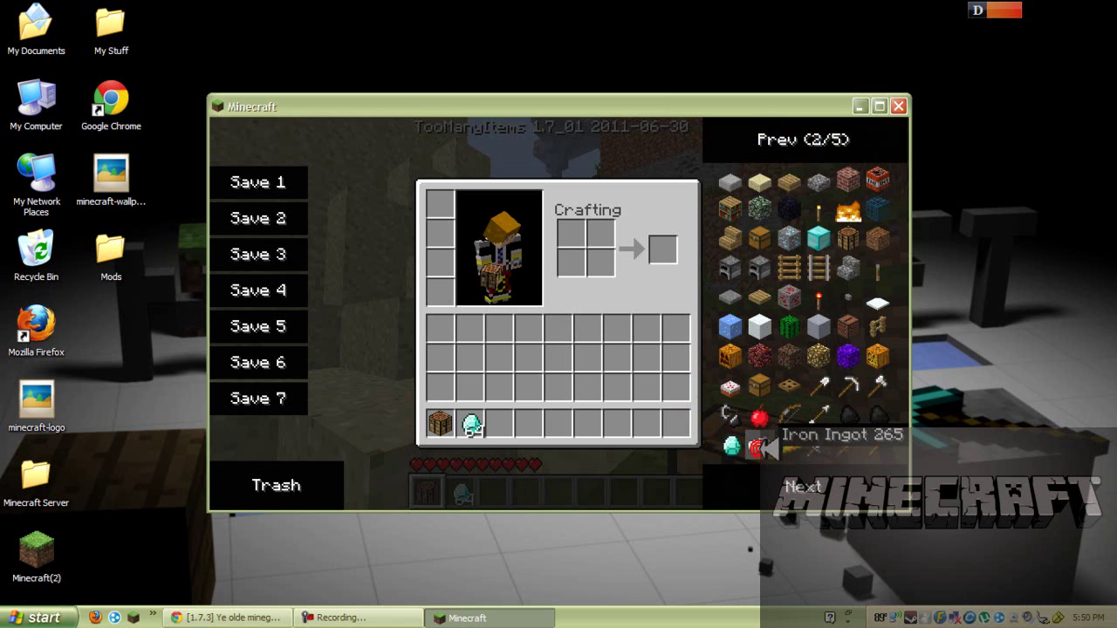
click(761, 445)
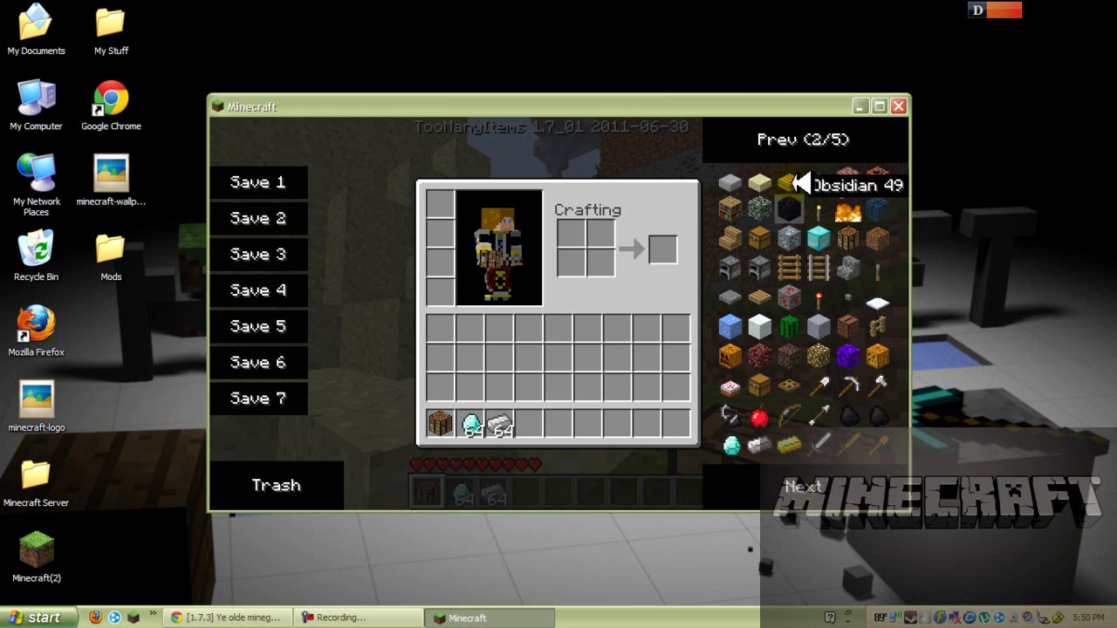
Step: Add one flint from page 3 of the TooManyItems list to the inventory and return to the world
click(807, 138)
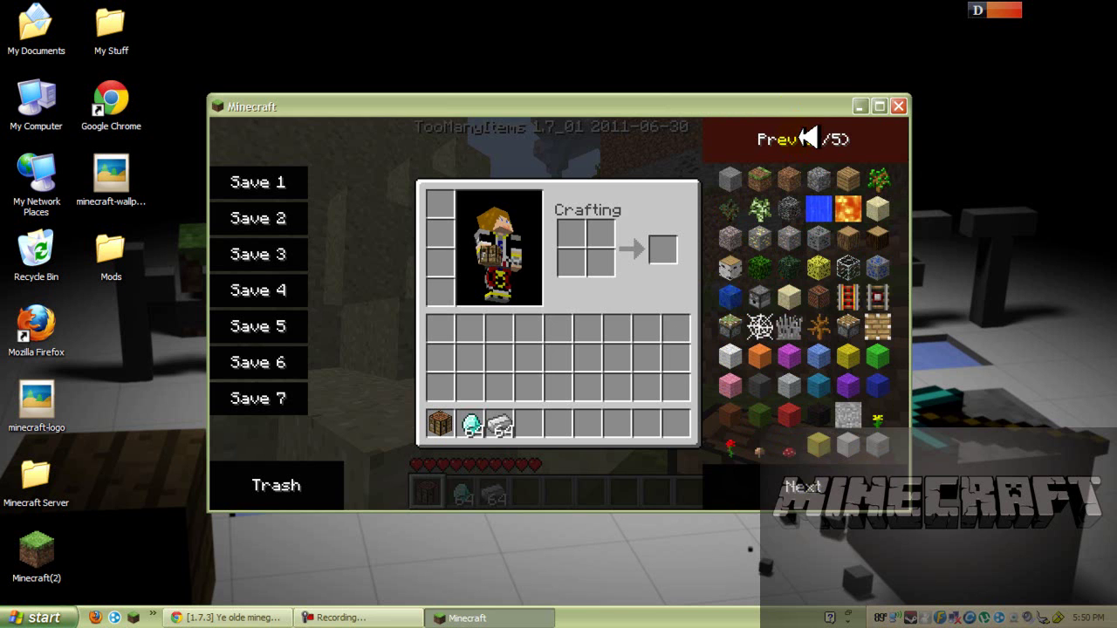
click(819, 482)
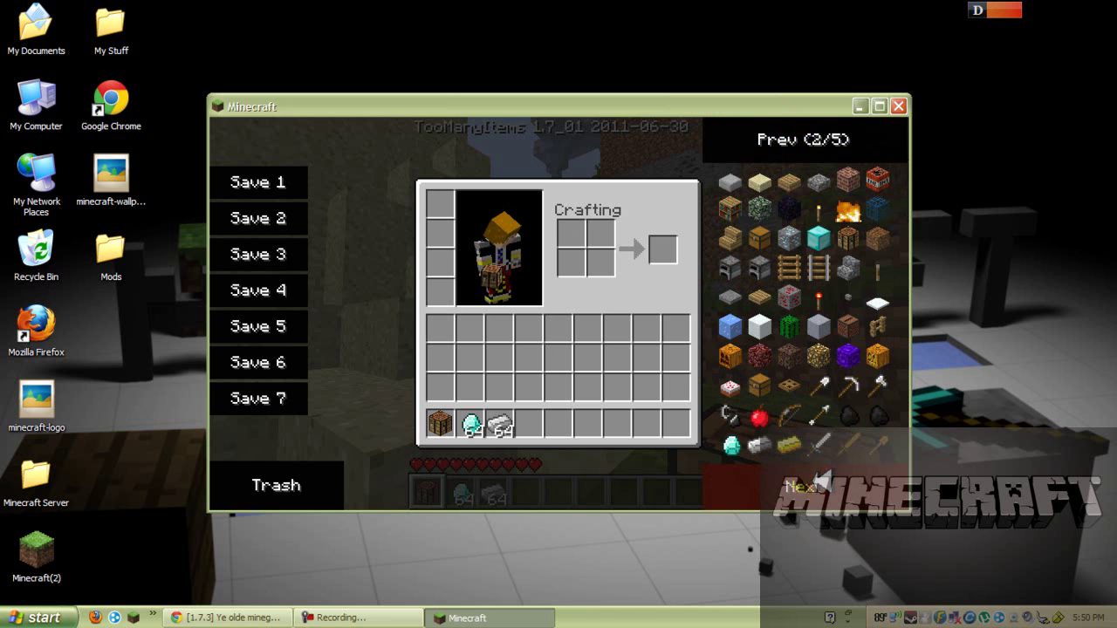
click(820, 481)
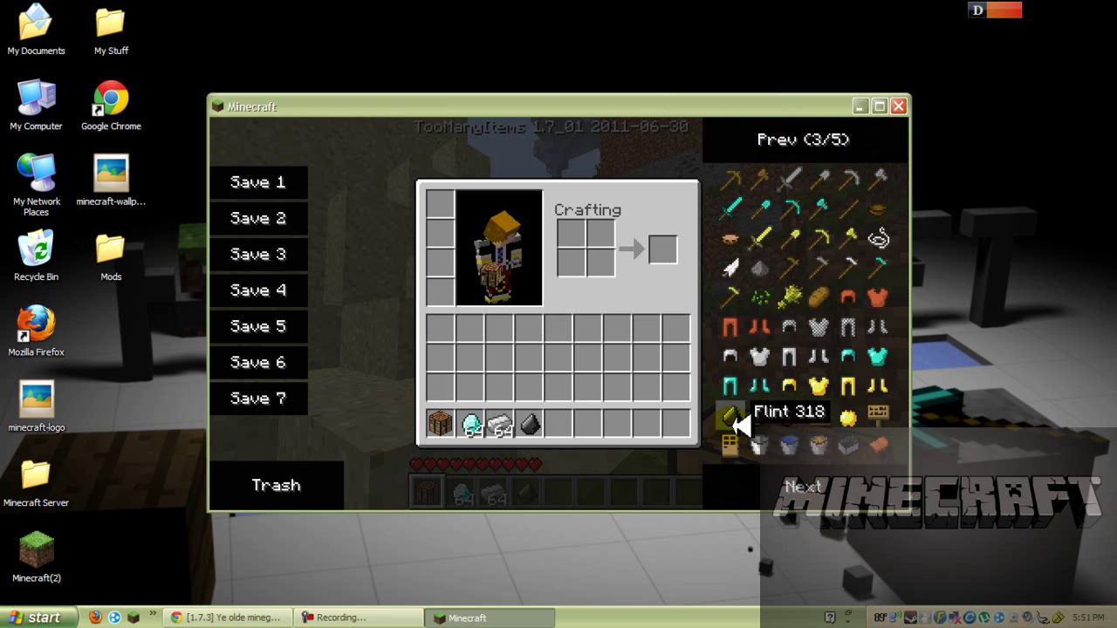
drag(733, 422, 582, 307)
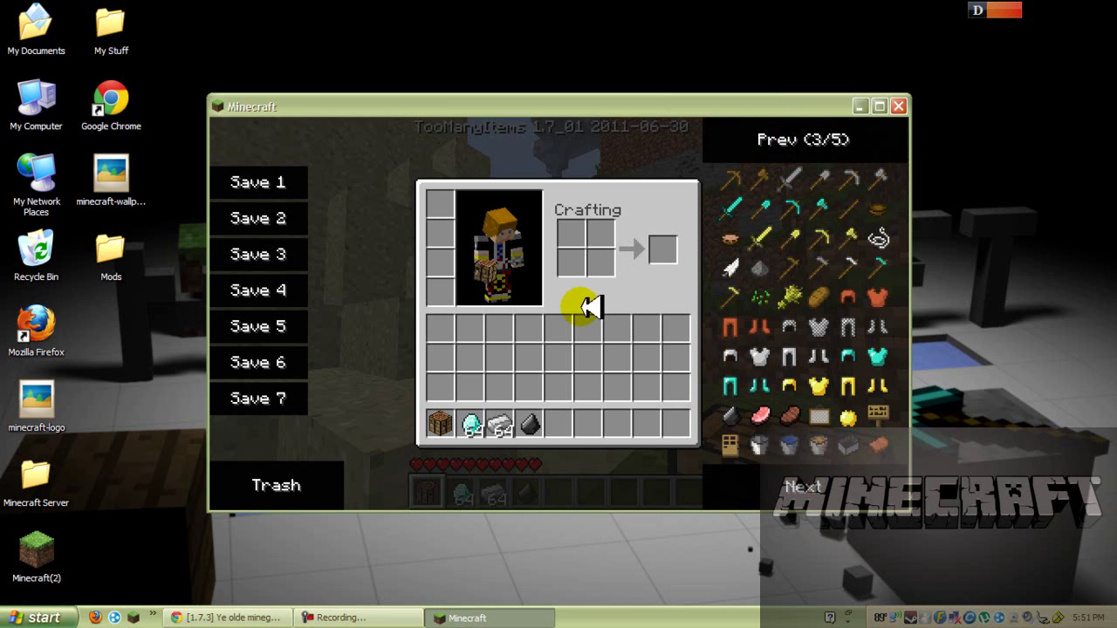
key(e)
Step: Place the crafting table on the grass block ahead and open its crafting grid
mouse_move(567, 314)
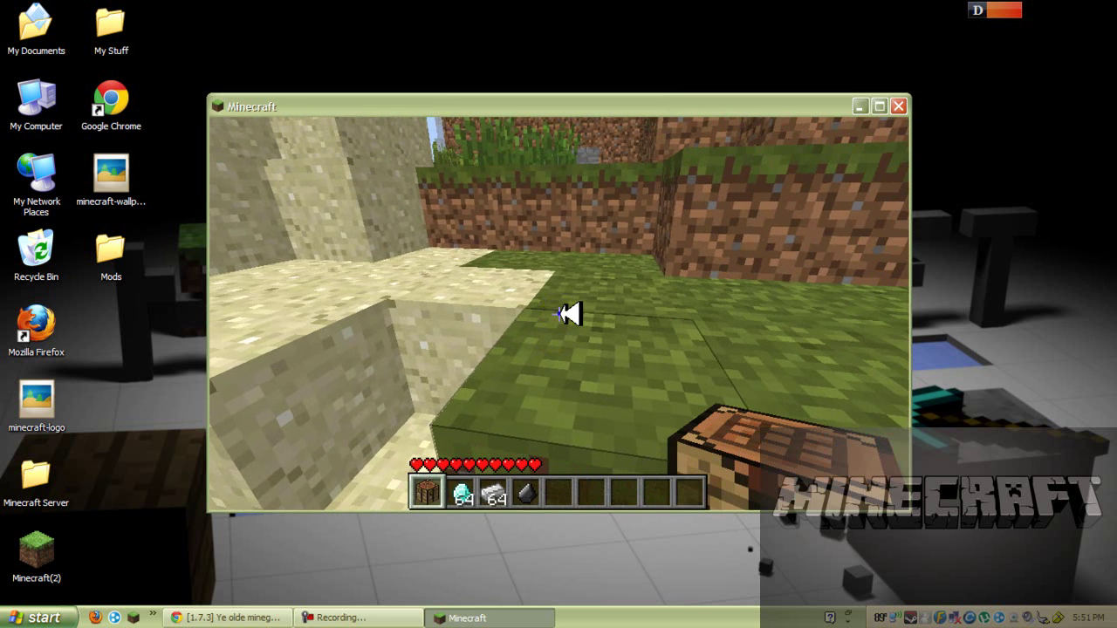
right_click(568, 315)
right_click(567, 314)
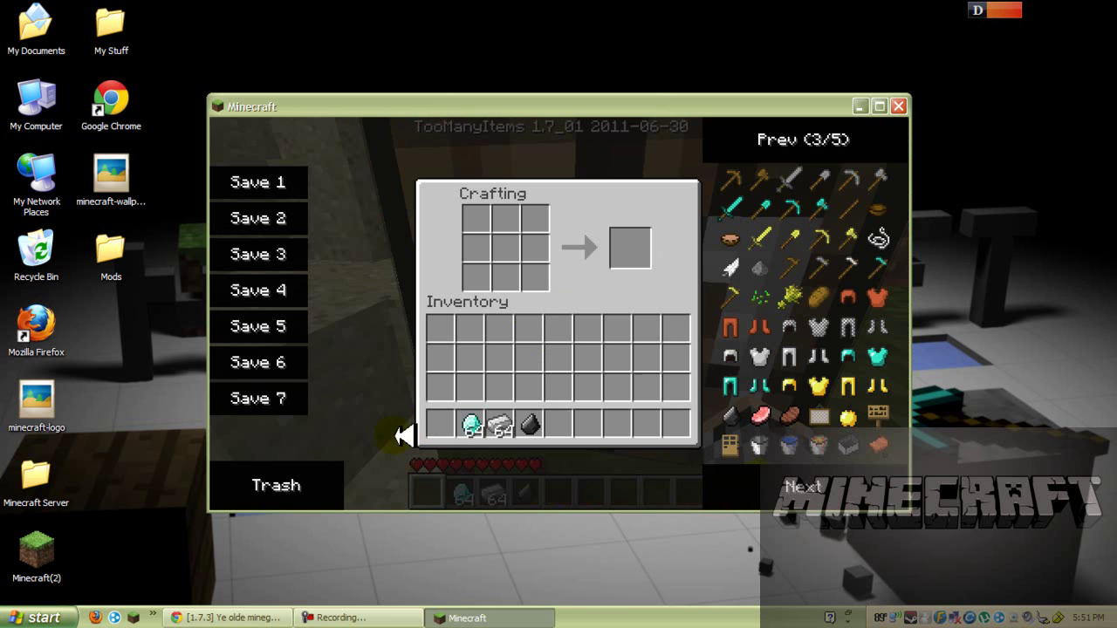
Step: Place one diamond each in the bottom-right, middle-right and centre cells of the crafting grid, returning the remaining diamonds to the inventory
click(461, 428)
right_click(468, 425)
click(536, 271)
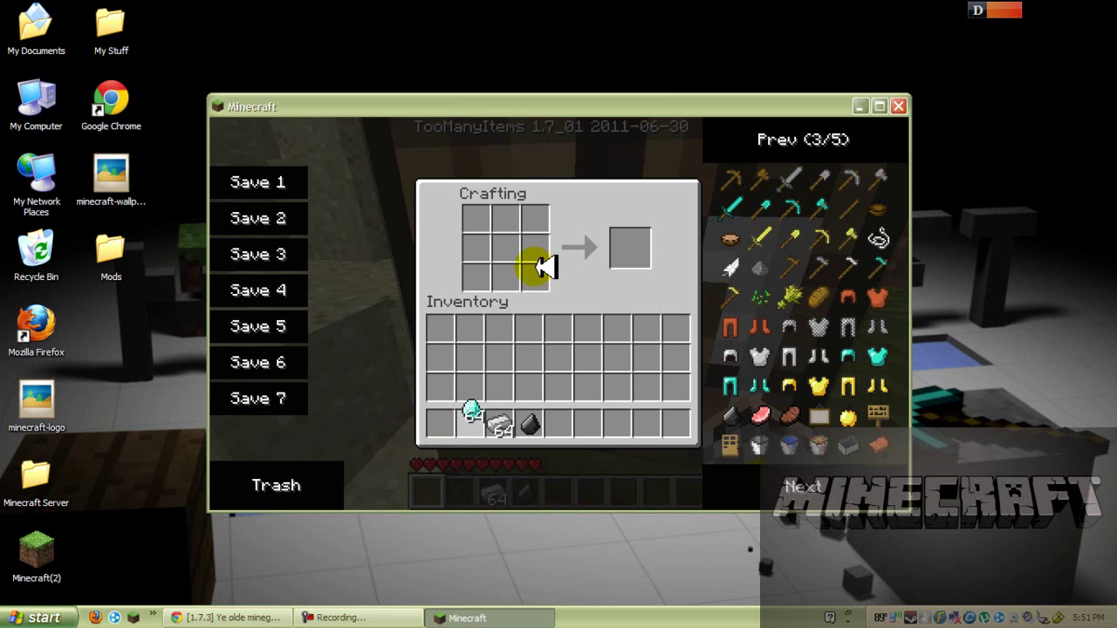
click(535, 250)
right_click(533, 246)
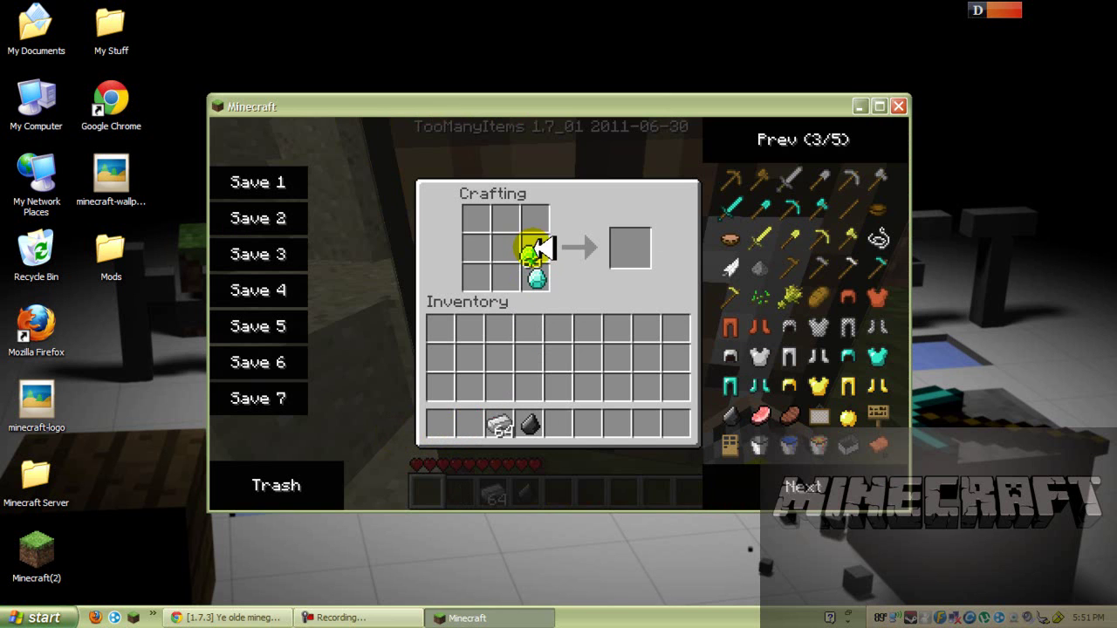
right_click(518, 245)
right_click(509, 248)
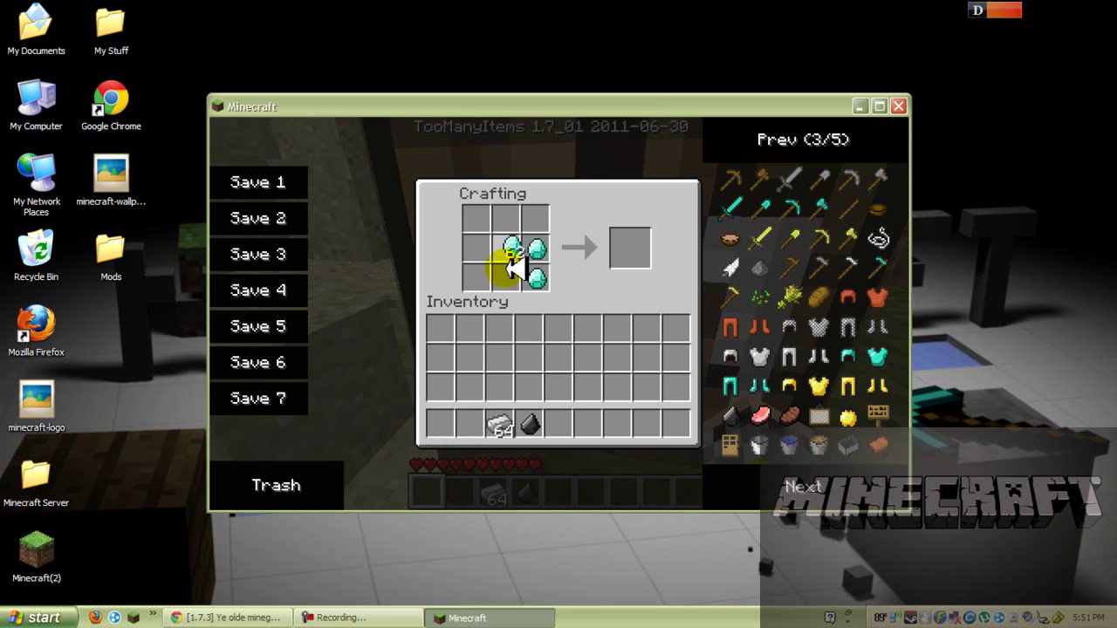
click(476, 424)
Step: Place one iron ingot each in the middle-left, top-left and top-centre grid cells, returning the remaining ingots to the inventory
click(510, 424)
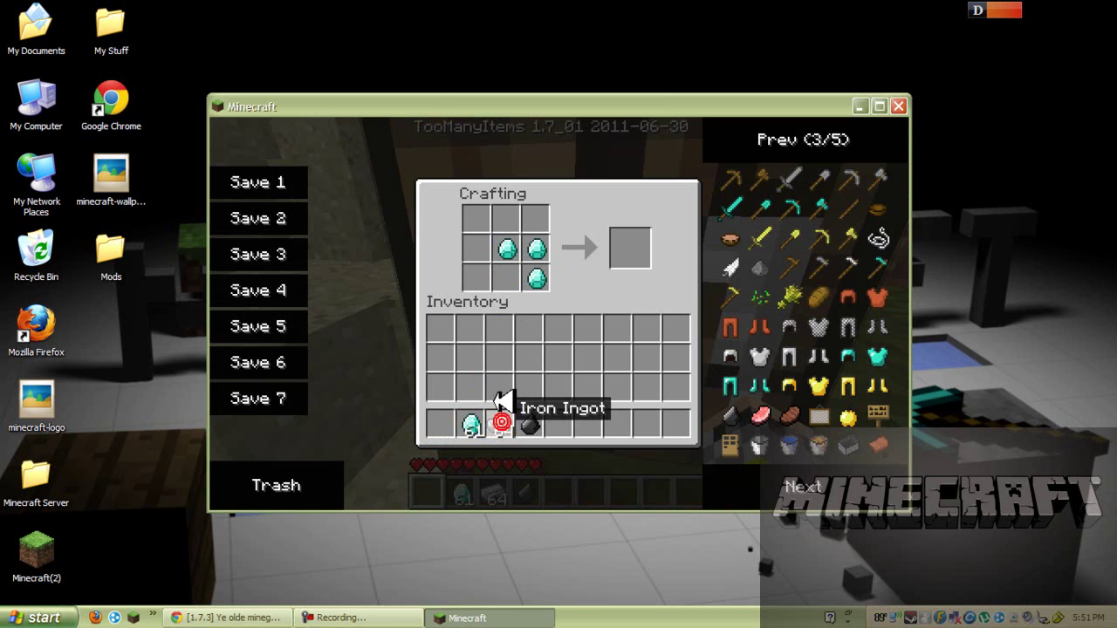
right_click(475, 249)
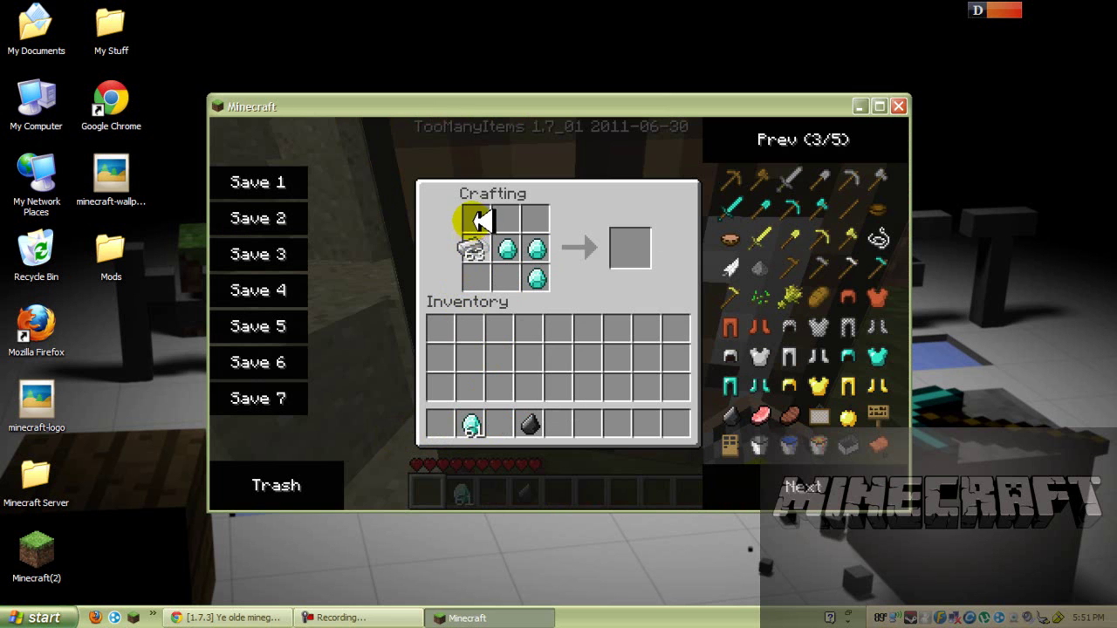
right_click(476, 219)
right_click(506, 222)
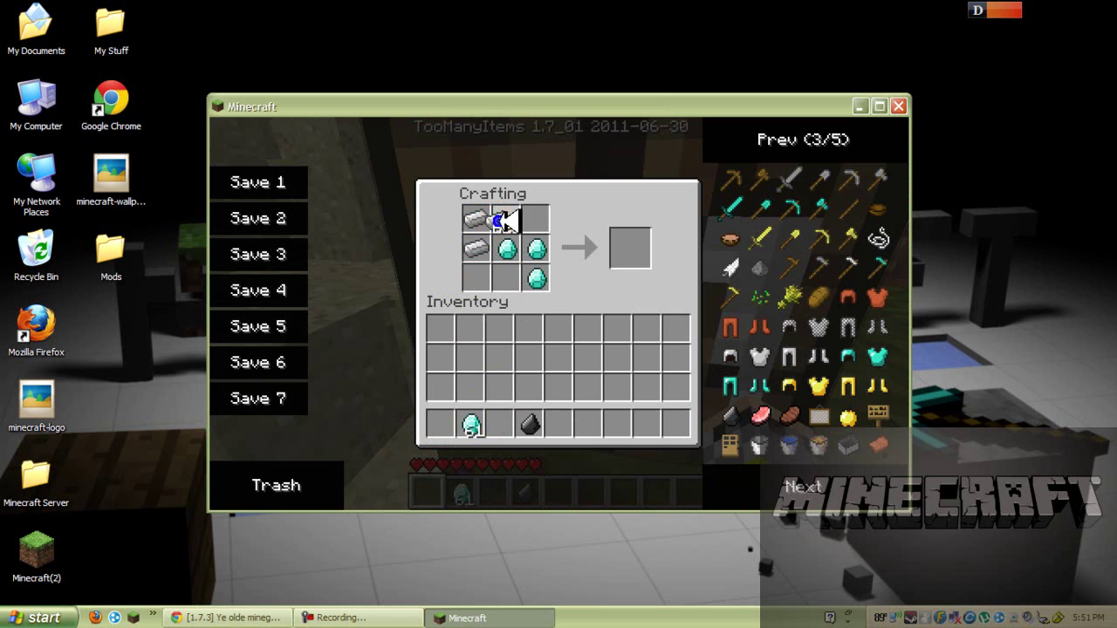
click(500, 423)
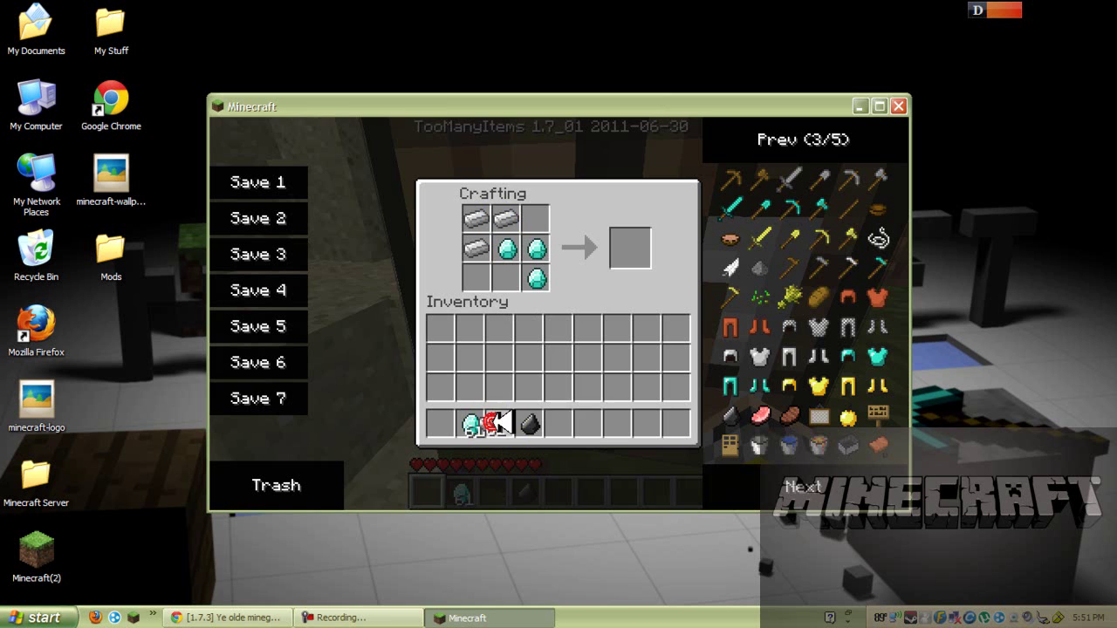
Step: Add the flint to the top-right grid cell, craft the Pepperbox and store it in the first hotbar slot
click(530, 424)
right_click(534, 218)
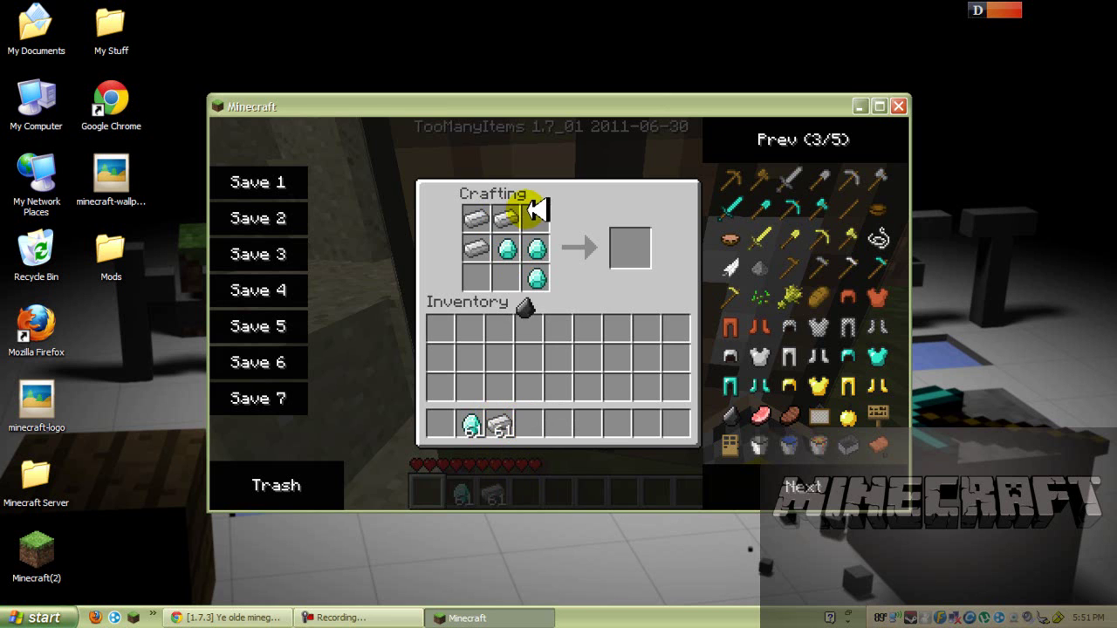
right_click(633, 248)
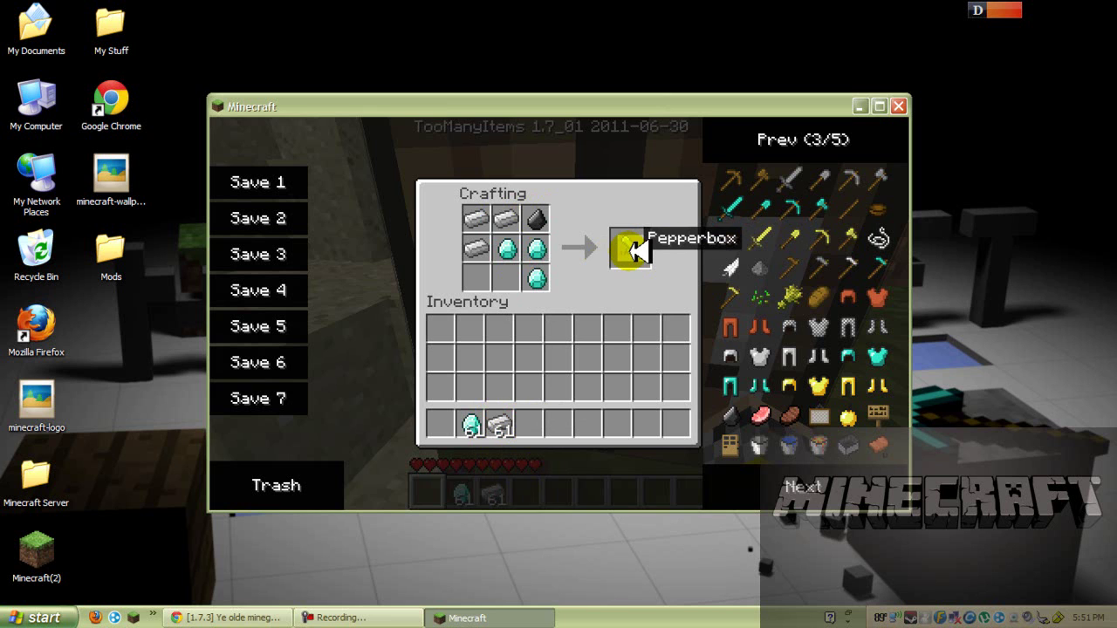
click(633, 248)
right_click(441, 425)
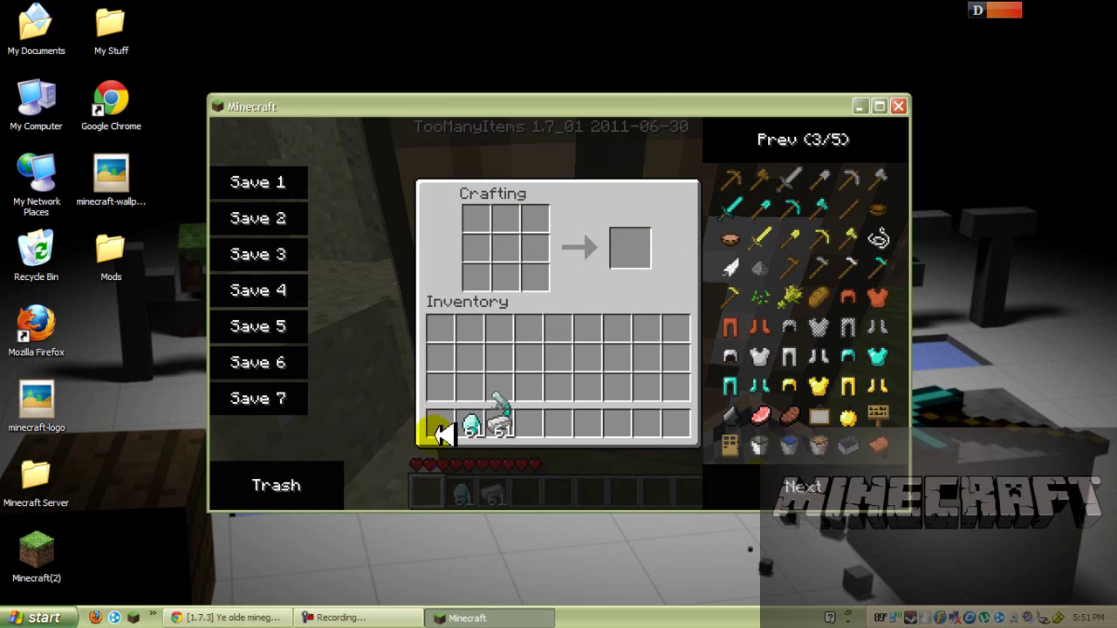
click(445, 426)
click(445, 425)
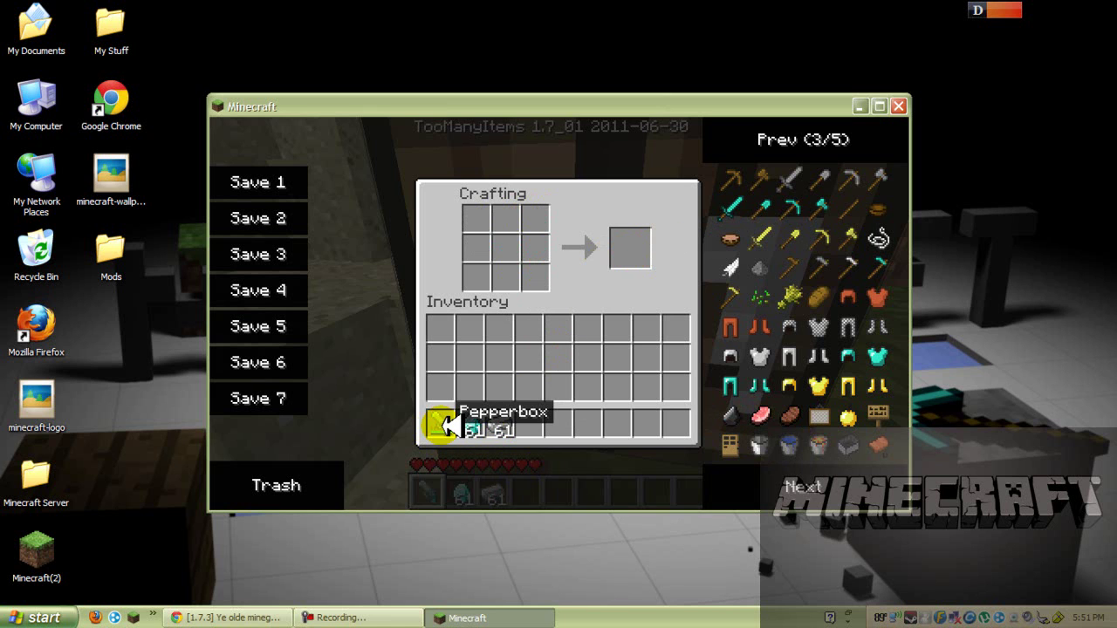
key(e)
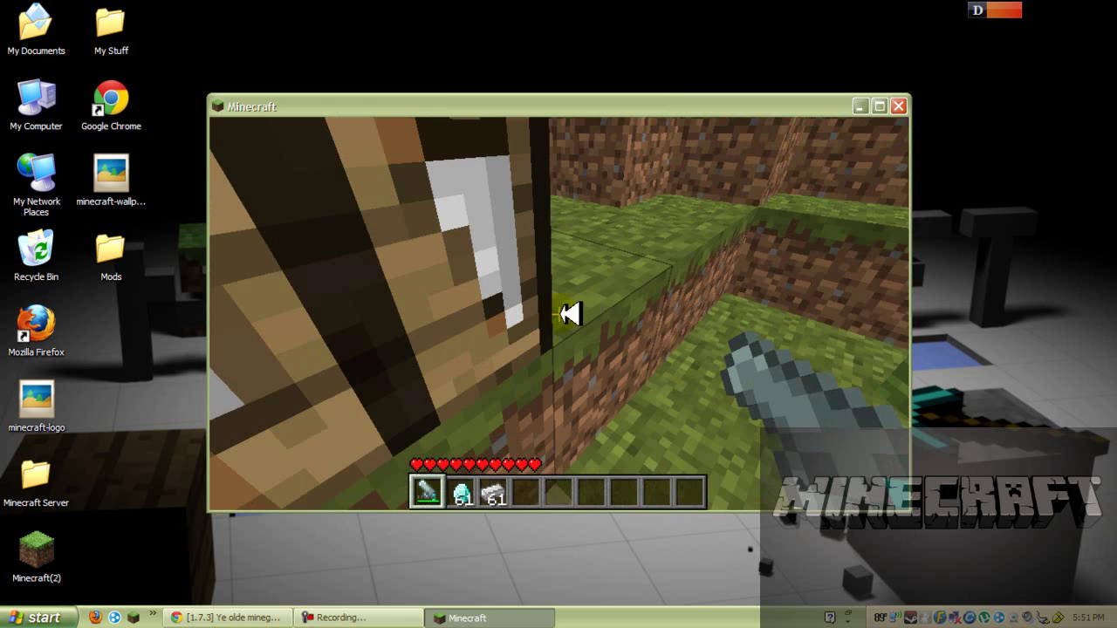
Step: Try firing the Pepperbox beside the crafting table and reopen the crafting grid
click(569, 314)
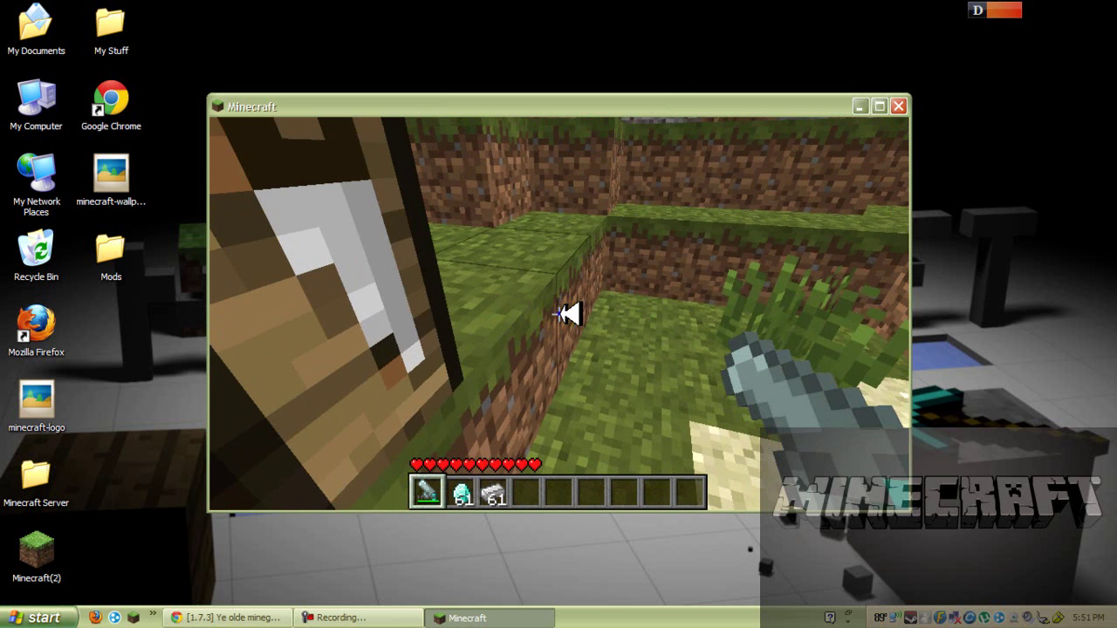
right_click(561, 310)
click(559, 312)
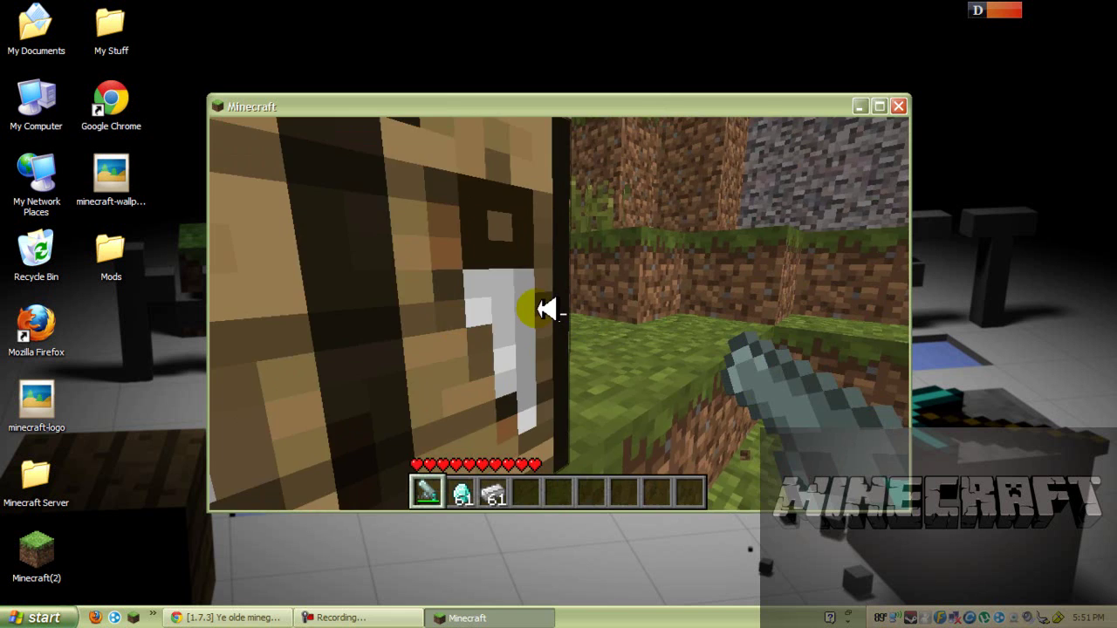
right_click(567, 312)
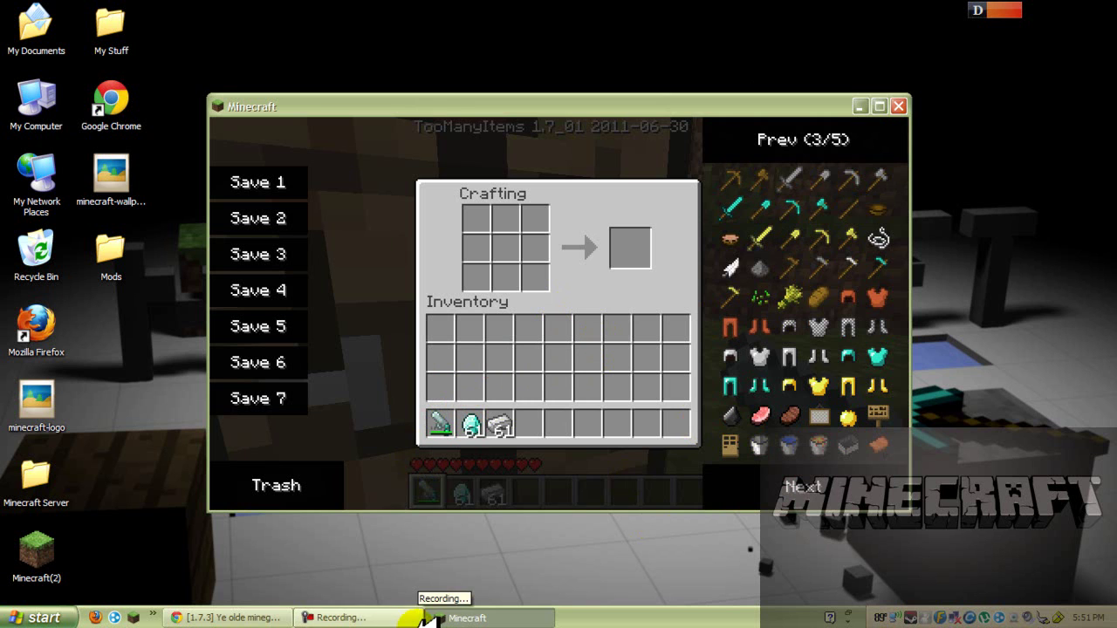
click(375, 616)
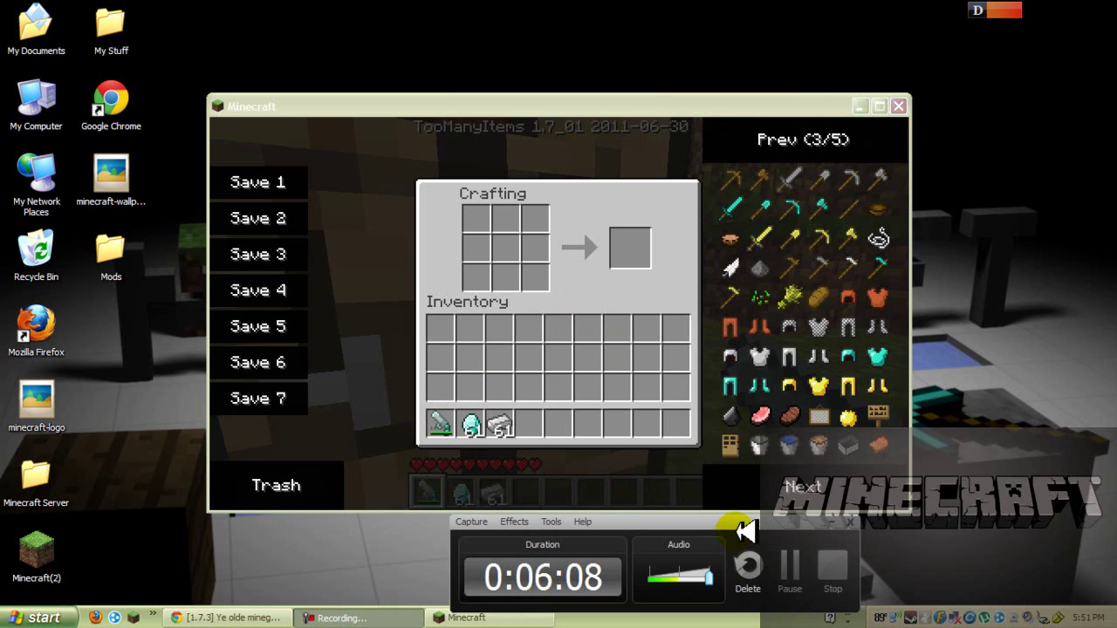
drag(742, 520, 720, 505)
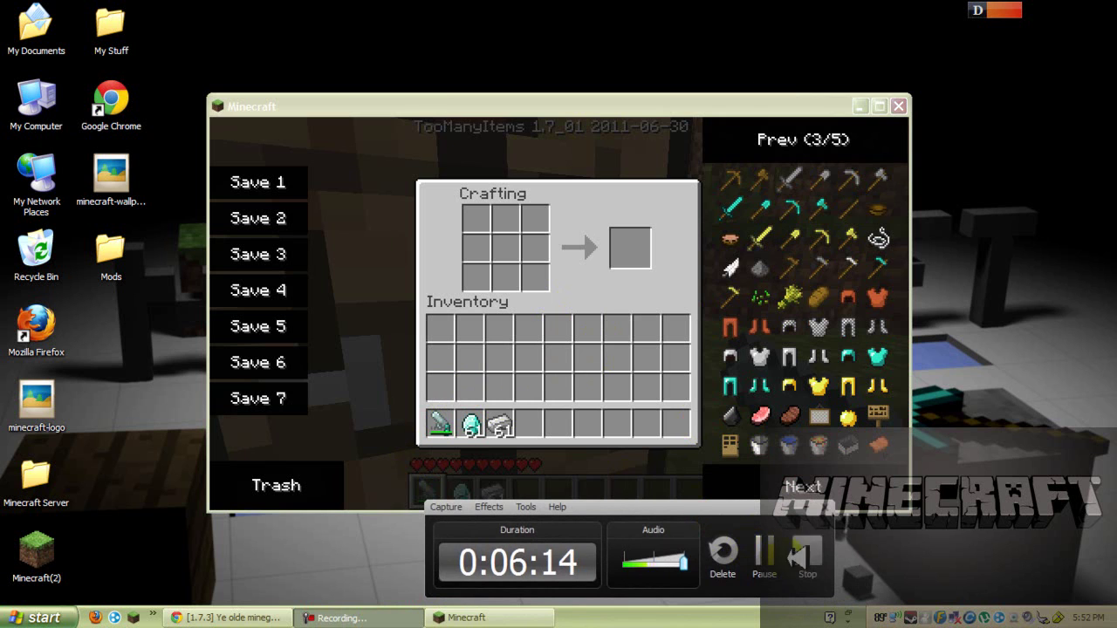